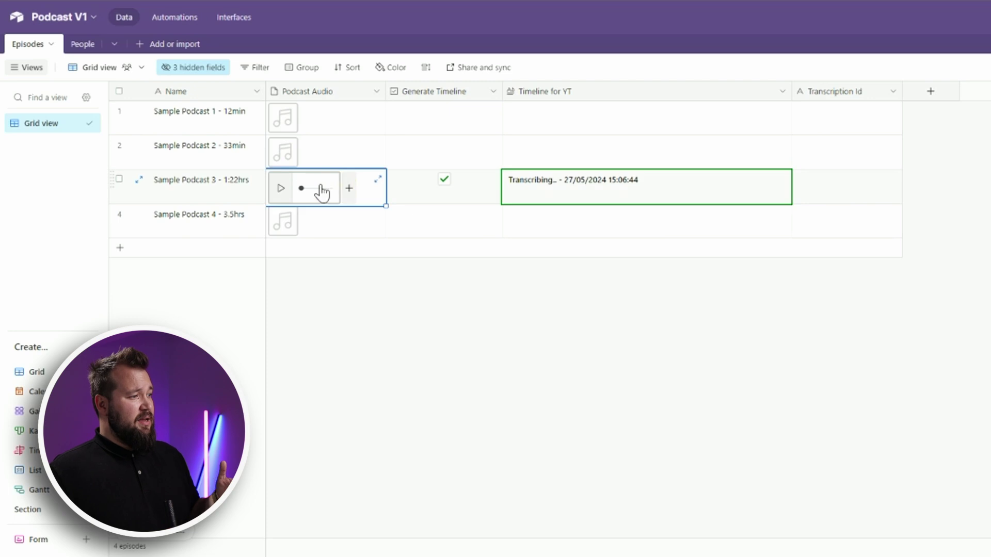
# - Preview the attached podcast audio for Sample Podcast 3 and check the record's Timeline for YT cell
pyautogui.click(379, 185)
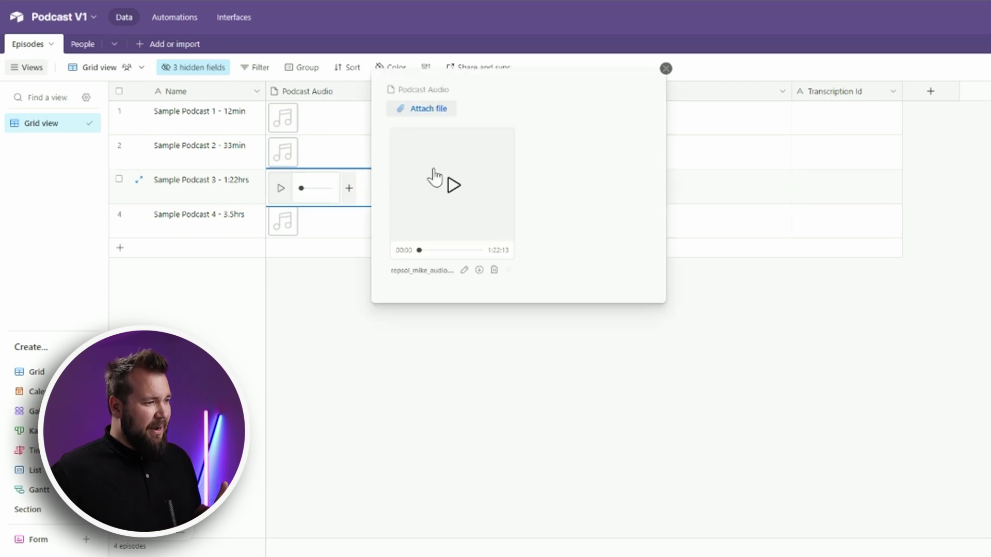
pyautogui.click(587, 346)
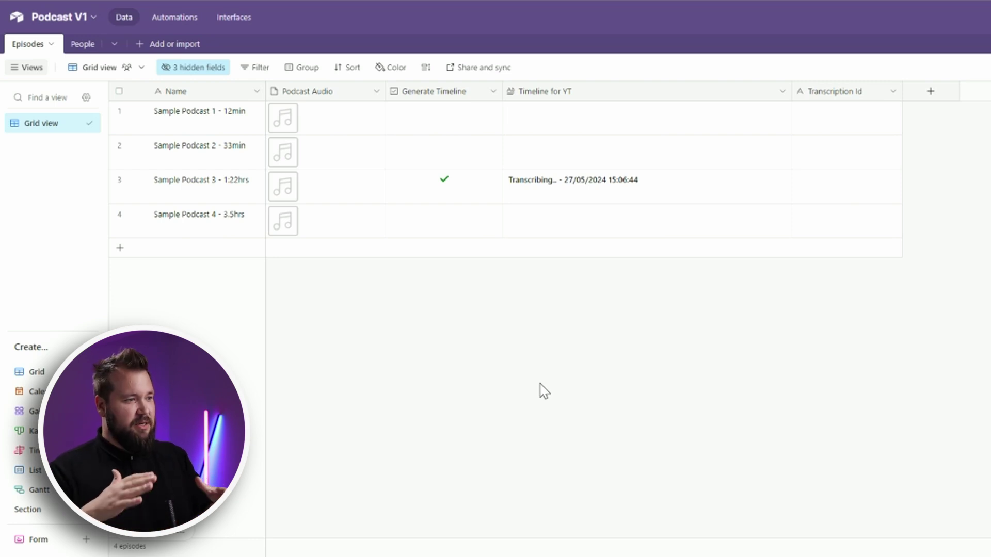
pyautogui.click(622, 197)
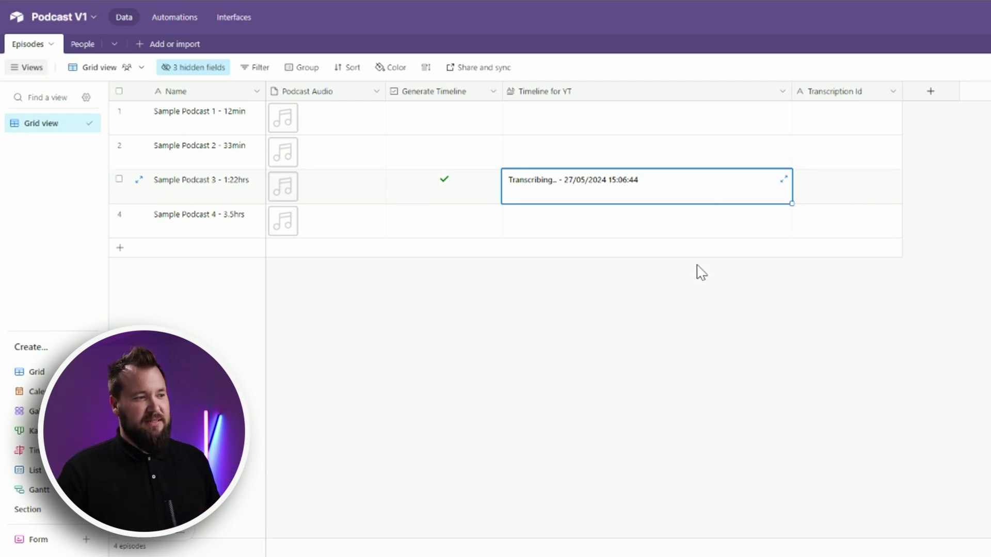
pyautogui.click(700, 330)
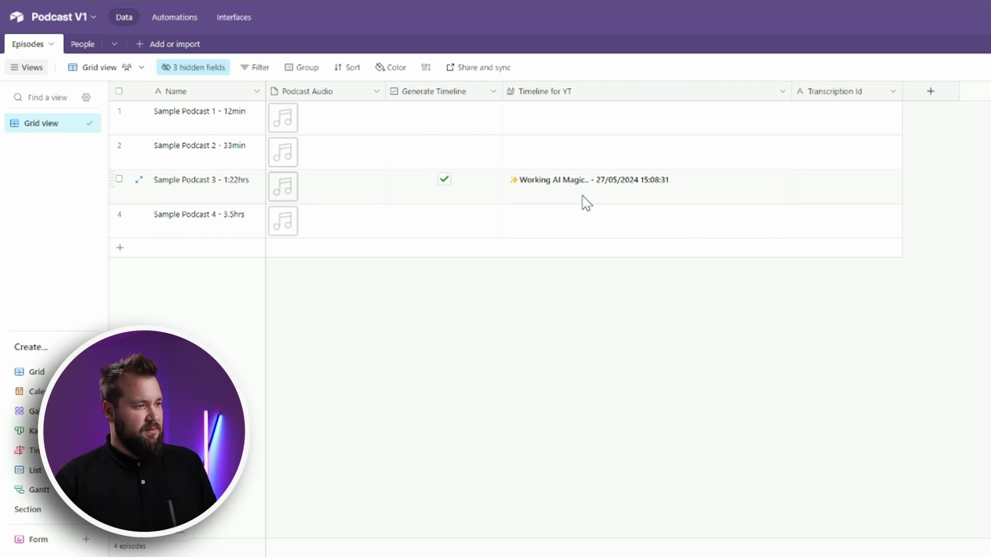
# - Expand the Timeline for YT text of Sample Podcast 3 and review its entries from start to end
pyautogui.click(780, 182)
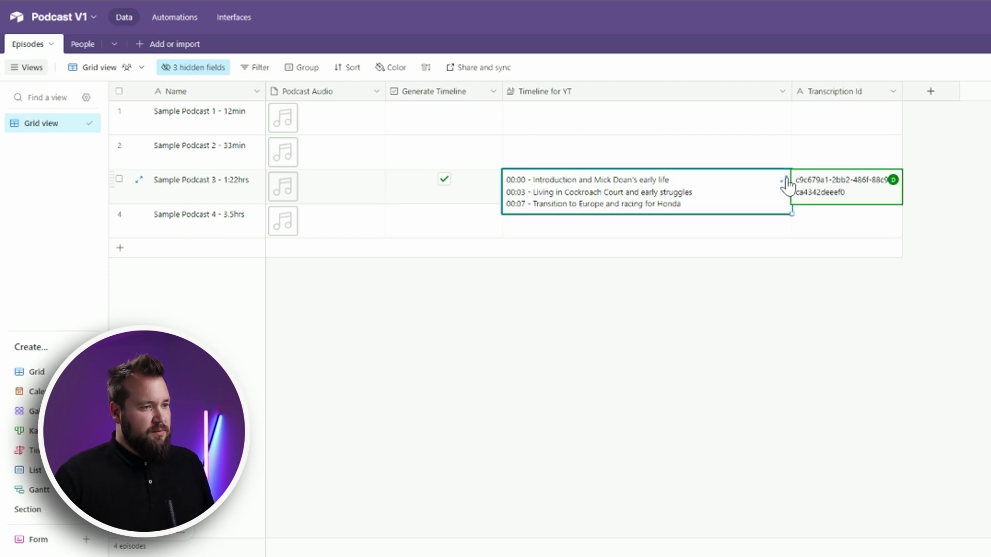
pyautogui.click(702, 180)
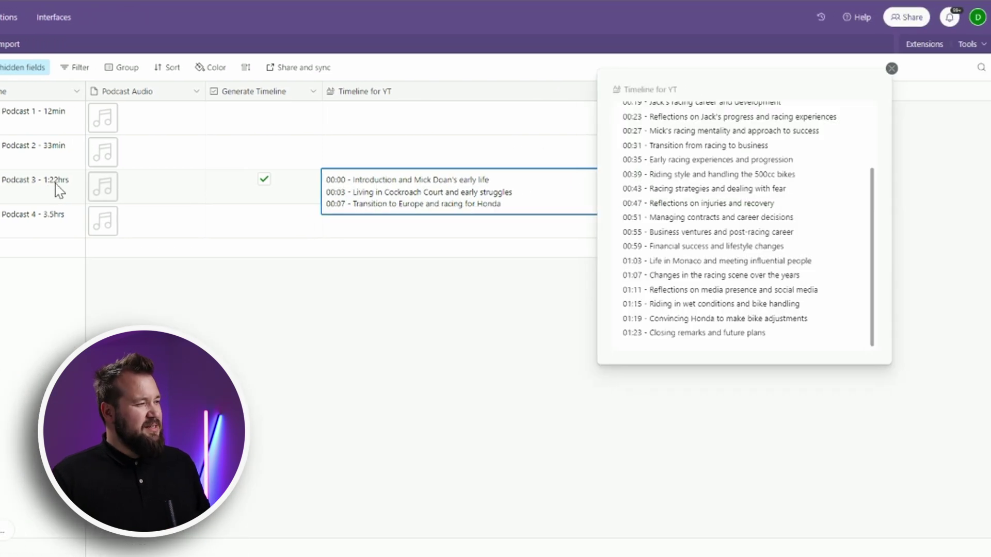
pyautogui.click(658, 333)
pyautogui.click(656, 249)
pyautogui.moveTo(721, 192); pyautogui.dragTo(775, 310)
pyautogui.click(720, 218)
pyautogui.scroll(2, 688, 233)
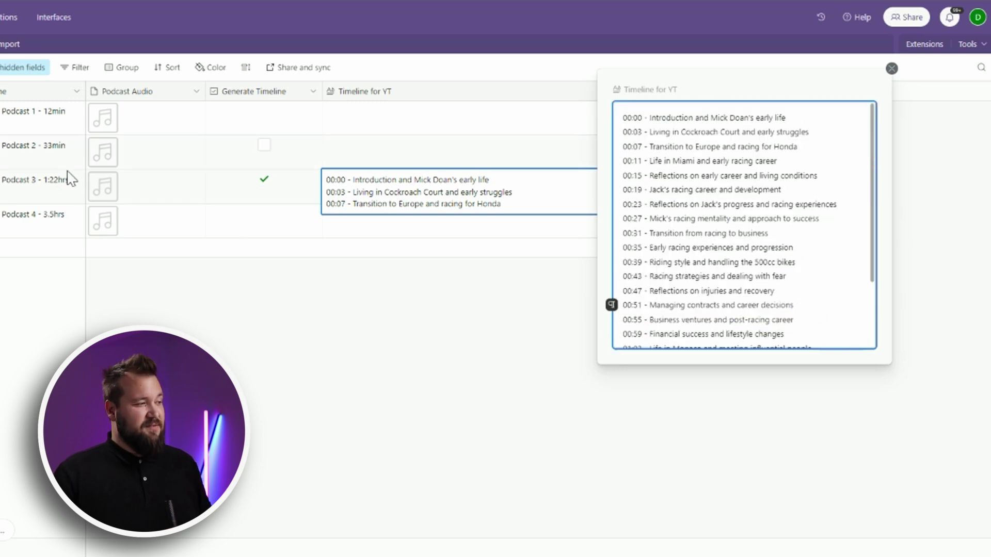
# - Examine the chapter timestamps at the start of Sample Podcast 3's expanded timeline and close the text
pyautogui.moveTo(732, 198); pyautogui.dragTo(759, 283)
pyautogui.click(737, 291)
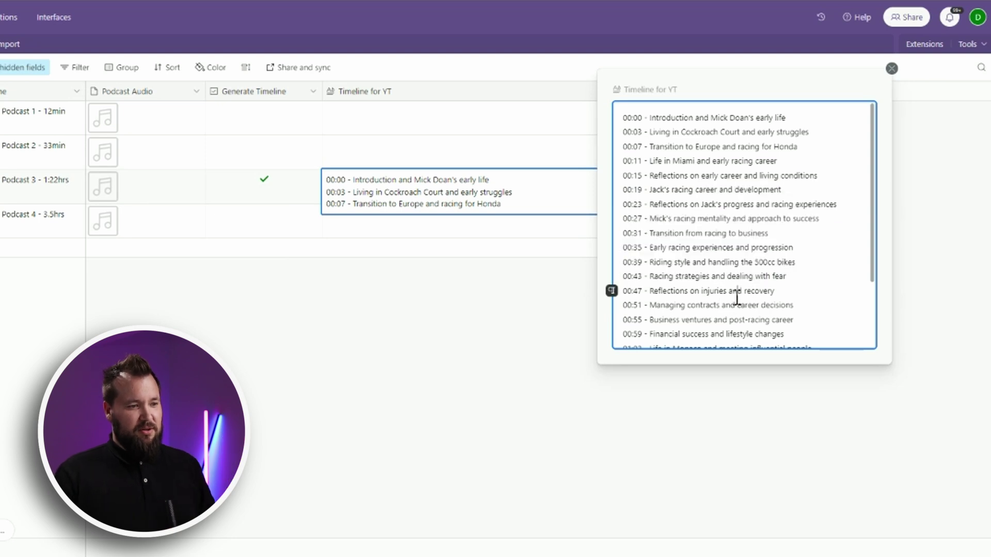
pyautogui.scroll(-1, 731, 286)
pyautogui.scroll(2, 726, 272)
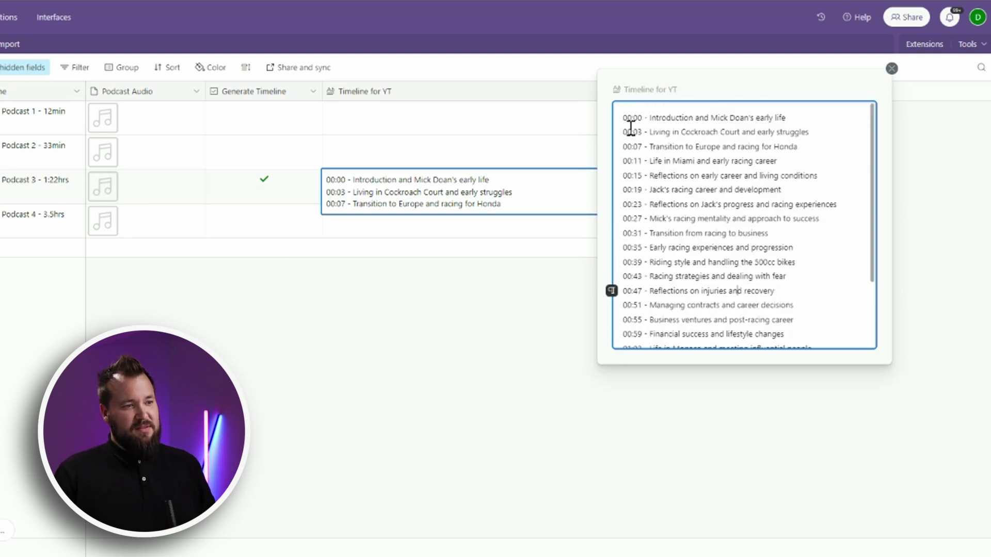
pyautogui.doubleClick(637, 132)
pyautogui.moveTo(632, 147); pyautogui.dragTo(649, 146)
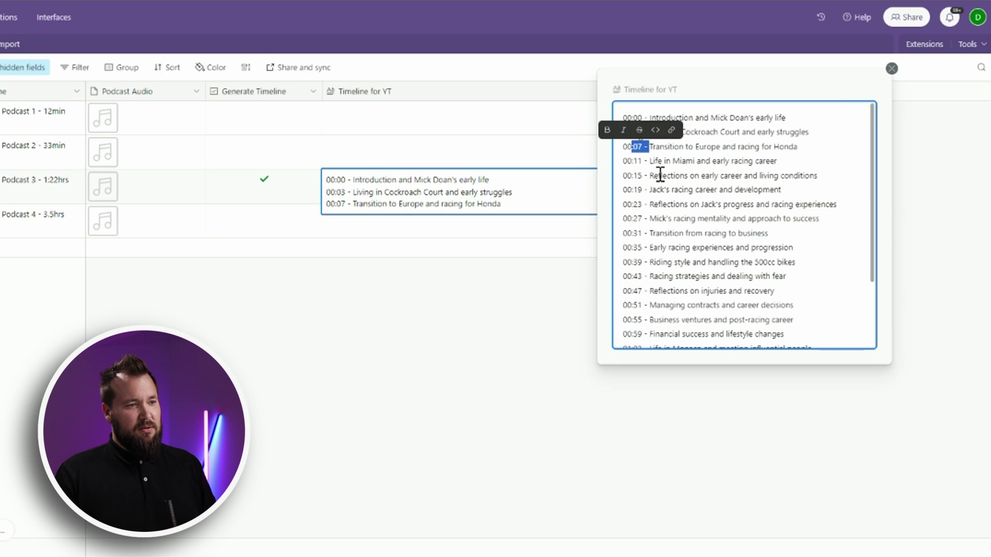
pyautogui.doubleClick(636, 161)
pyautogui.click(638, 204)
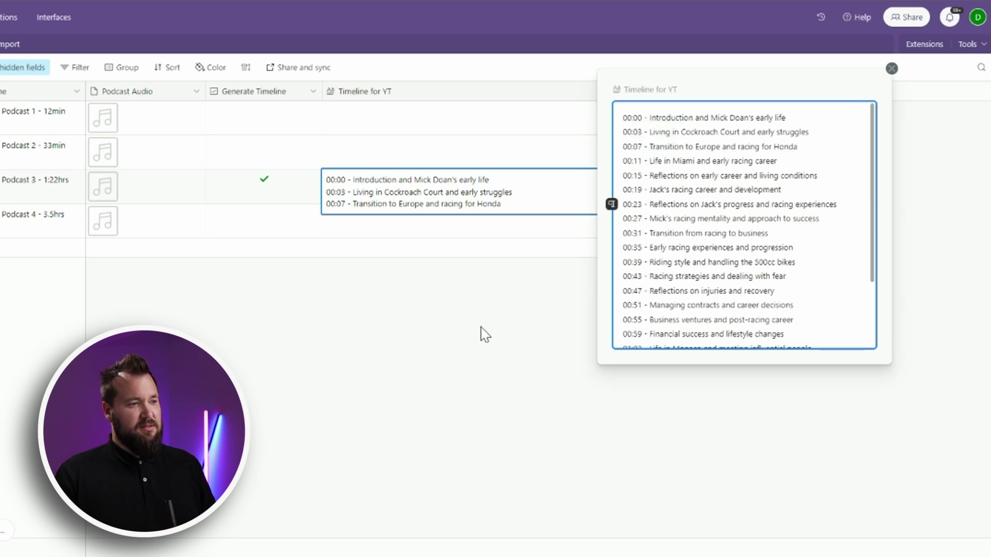
pyautogui.click(449, 338)
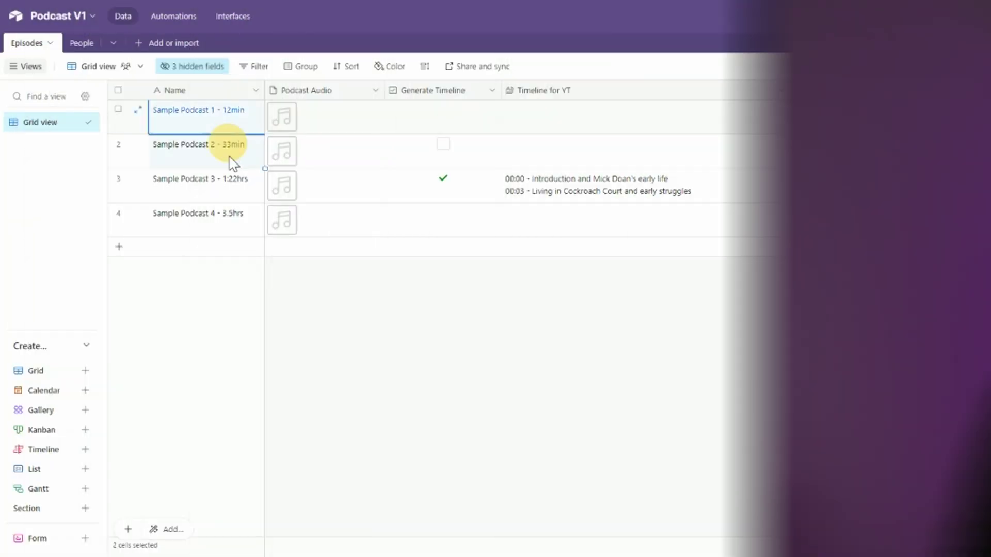
# - Review the Name, Podcast Audio, Generate Timeline and Timeline for YT columns across the four sample episodes
pyautogui.moveTo(230, 155); pyautogui.dragTo(230, 214)
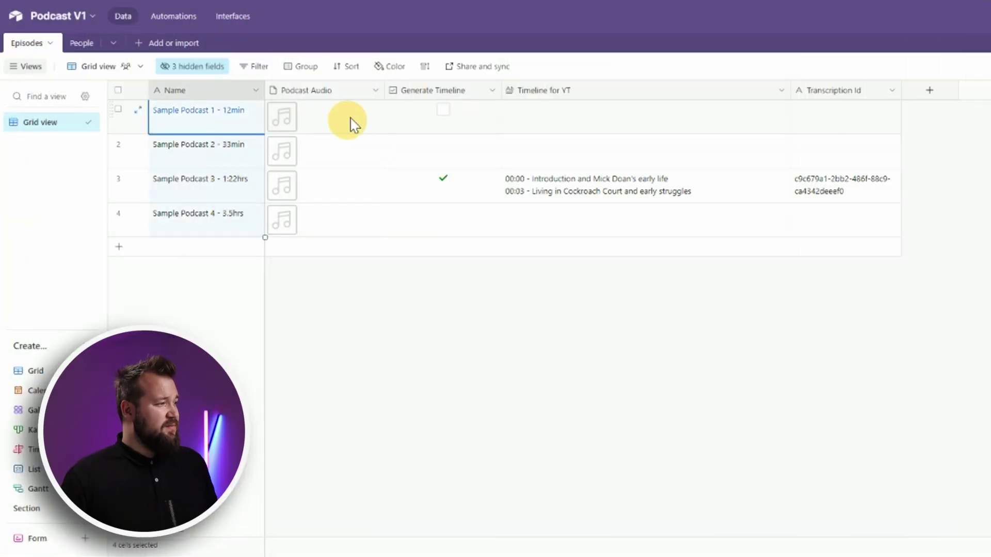
pyautogui.moveTo(355, 118); pyautogui.dragTo(367, 251)
pyautogui.click(454, 323)
pyautogui.moveTo(476, 124); pyautogui.dragTo(483, 224)
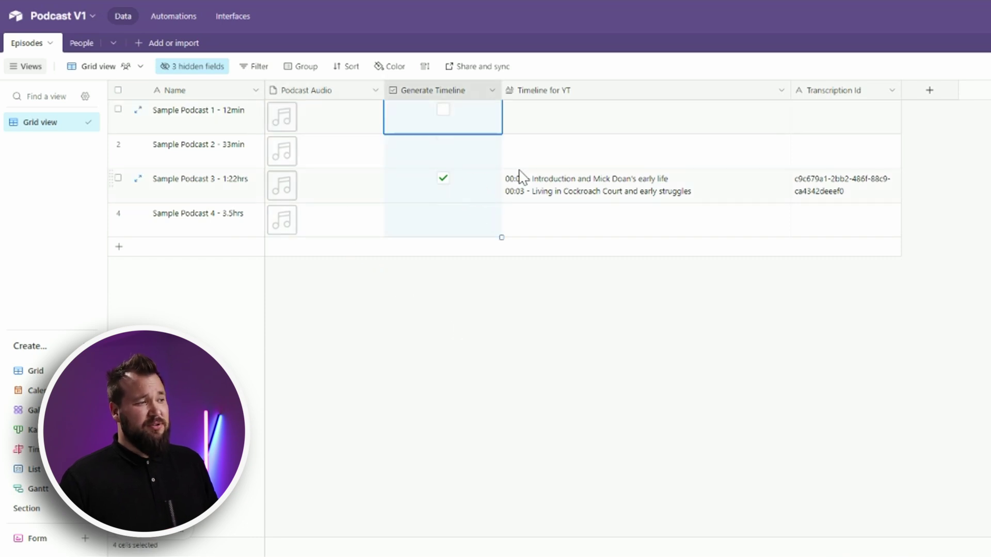
pyautogui.moveTo(567, 133); pyautogui.dragTo(608, 233)
# - Reopen the full Timeline for YT text of Sample Podcast 3, skim through it and close it
pyautogui.click(743, 187)
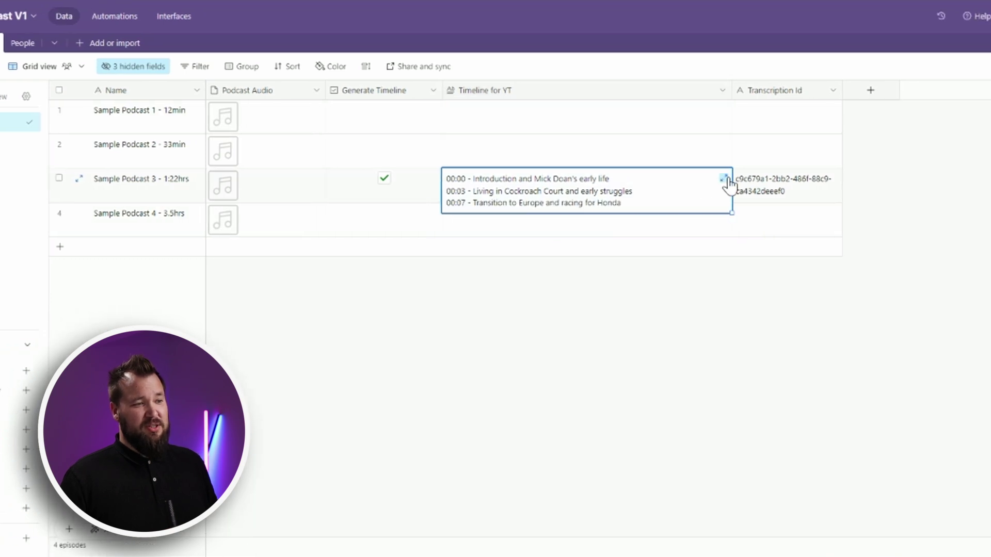
pyautogui.click(781, 177)
pyautogui.scroll(-5, 794, 258)
pyautogui.scroll(5, 785, 265)
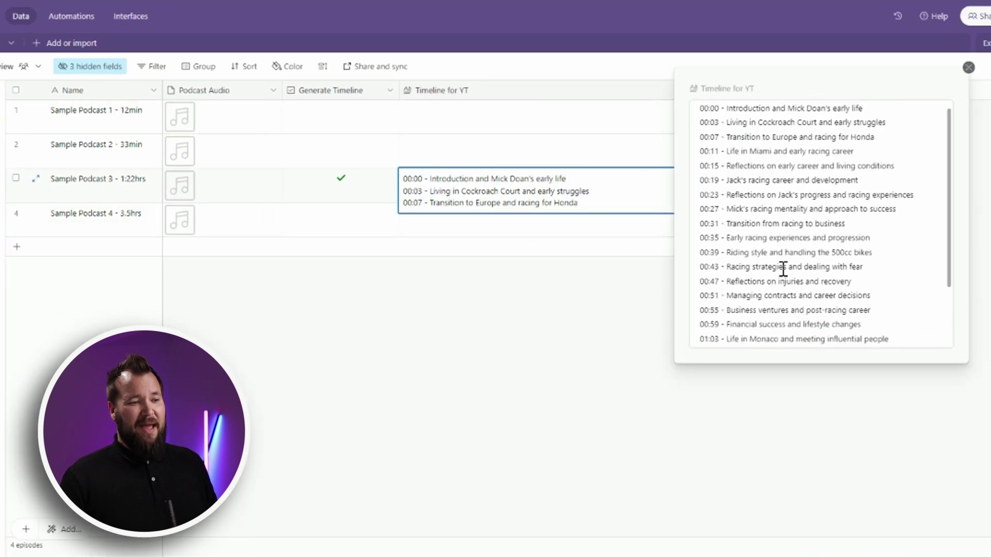
pyautogui.click(571, 336)
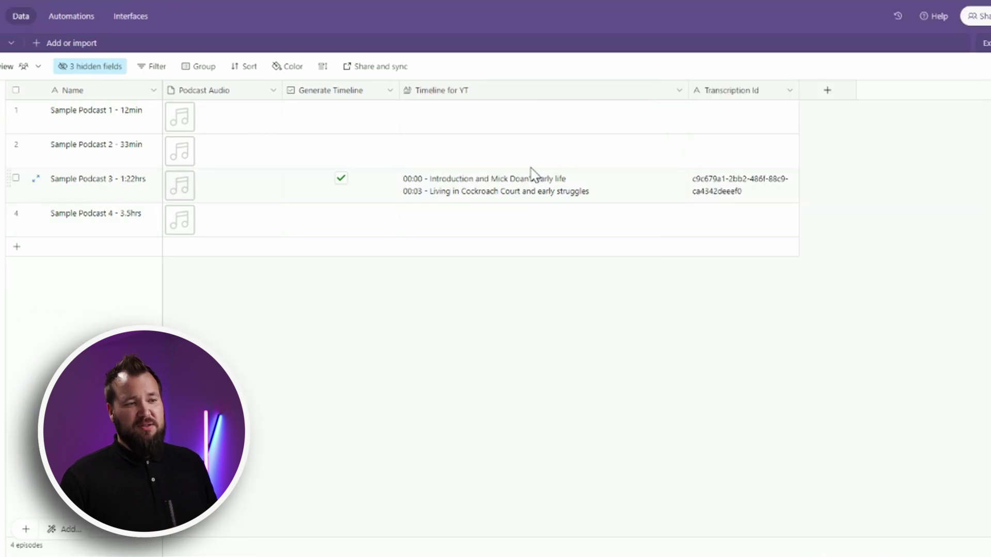
# - Widen the Transcription Id column and inspect the transcription ID cell of Sample Podcast 3
pyautogui.moveTo(798, 85); pyautogui.dragTo(841, 83)
pyautogui.click(770, 195)
pyautogui.click(688, 344)
pyautogui.click(749, 191)
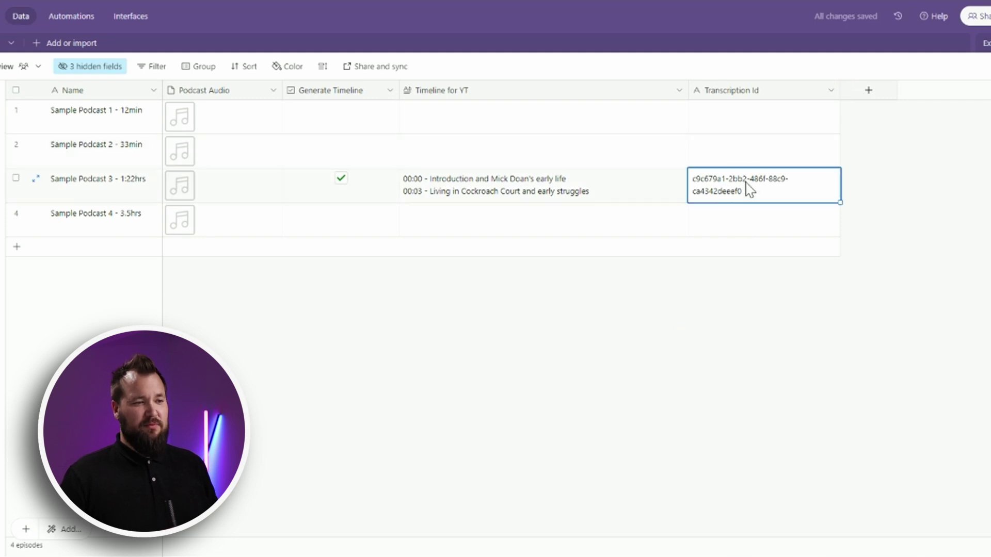
pyautogui.click(662, 376)
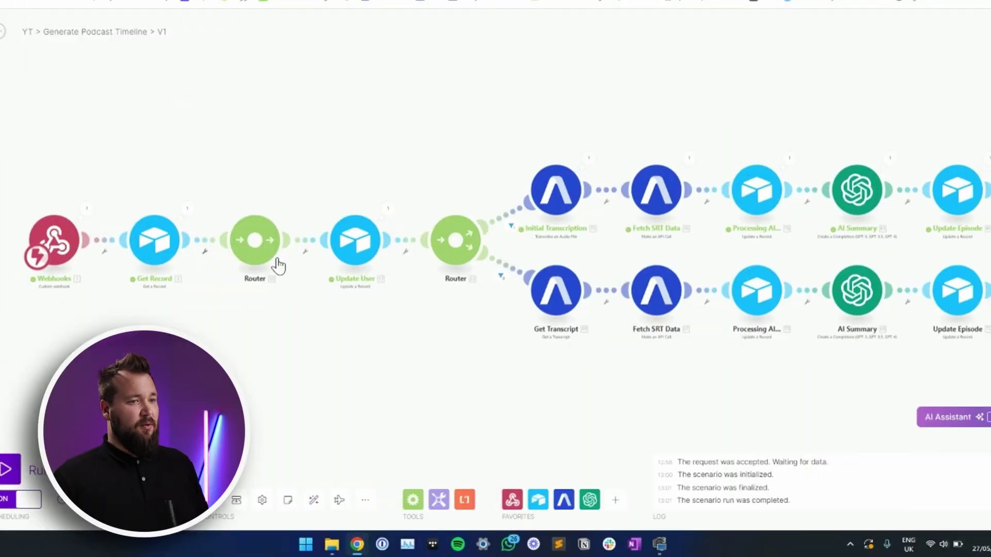
# - In the Make scenario, move the Update User and Processing AI modules up out of line, and auto-align the layout
pyautogui.moveTo(310, 156); pyautogui.dragTo(304, 107)
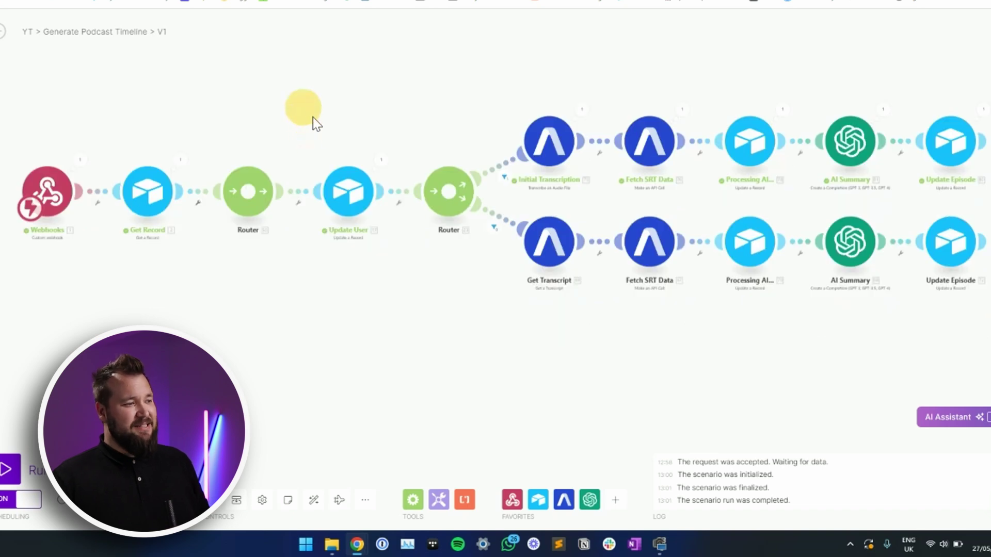
pyautogui.moveTo(347, 191); pyautogui.dragTo(355, 53)
pyautogui.moveTo(767, 265); pyautogui.dragTo(748, 44)
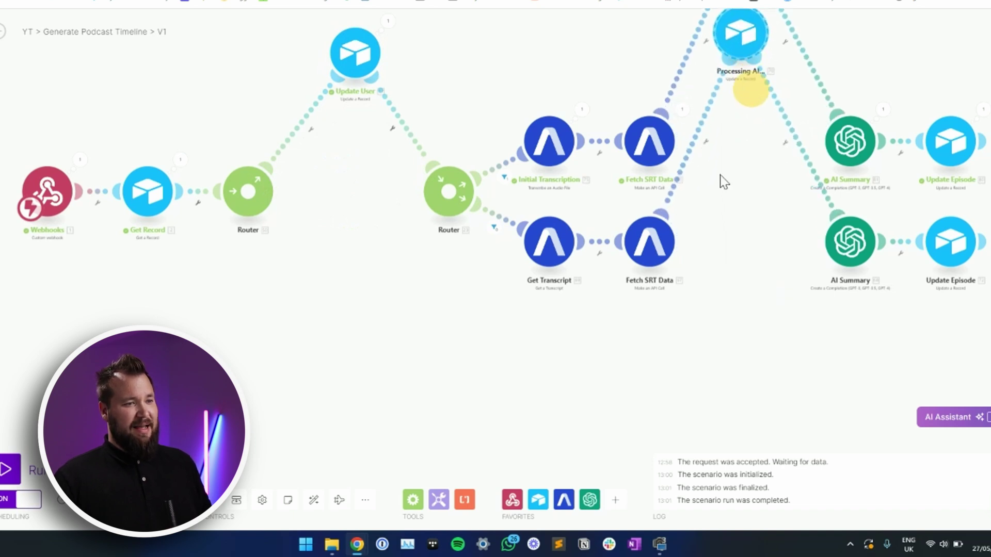
pyautogui.moveTo(337, 54); pyautogui.dragTo(325, 17)
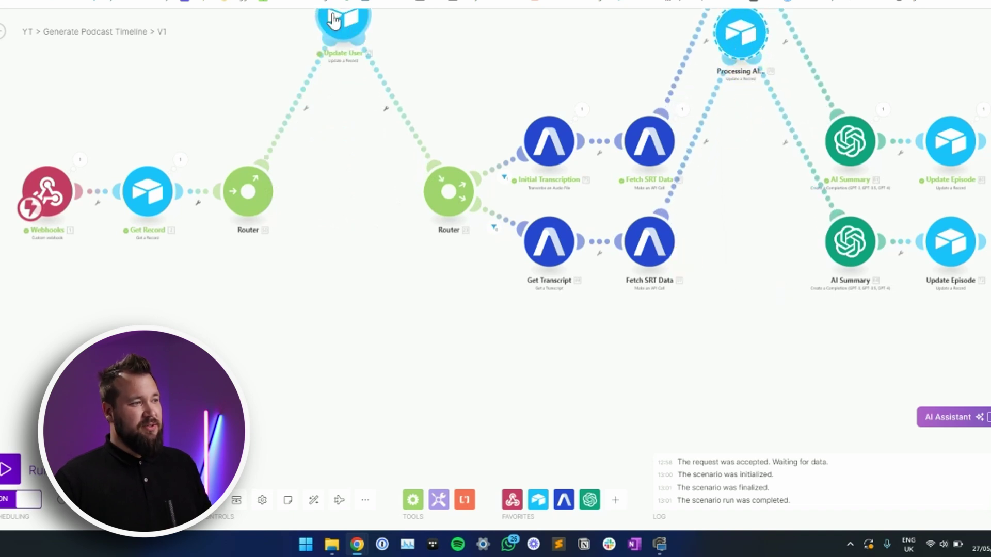
pyautogui.scroll(-3, 444, 322)
pyautogui.scroll(3, 432, 354)
pyautogui.scroll(-3, 502, 127)
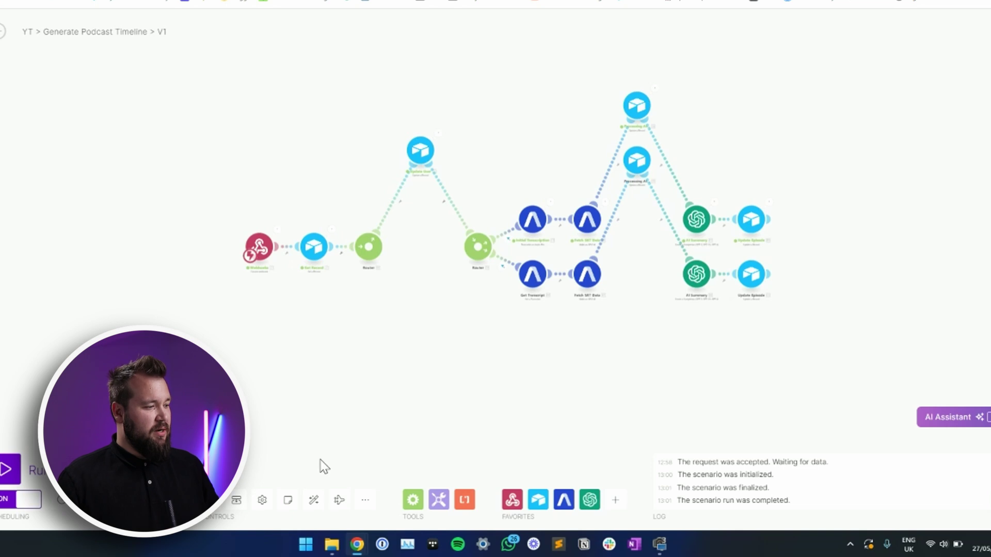
pyautogui.click(314, 500)
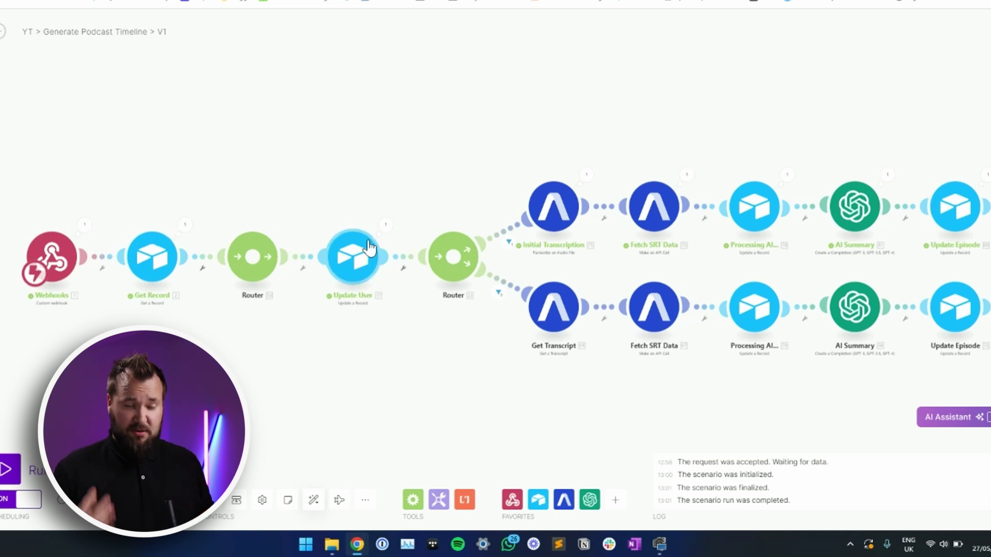
# - Examine the Initial Transcription module's AssemblyAI settings, including the Audio URL mapping and Speech Model, and close them
pyautogui.moveTo(612, 138); pyautogui.dragTo(512, 129)
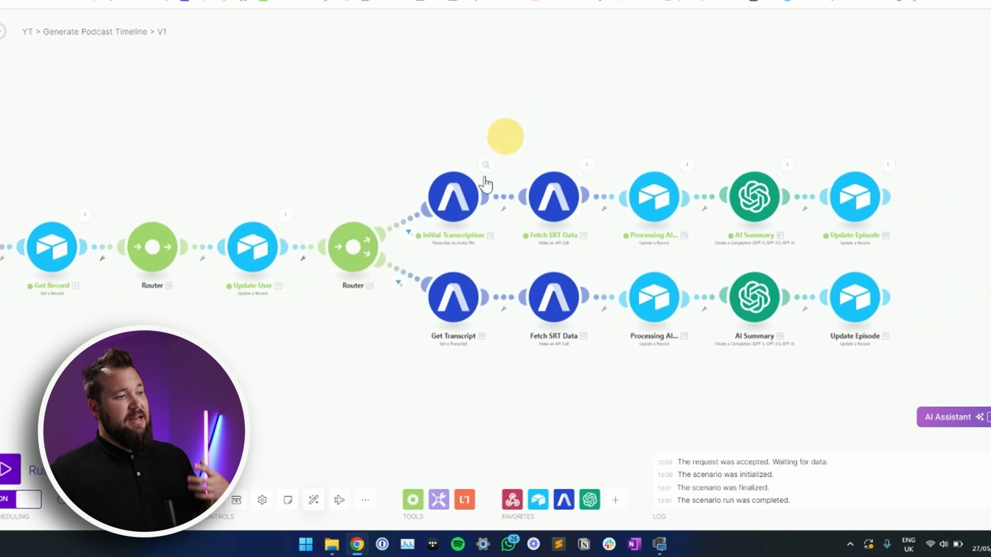
pyautogui.scroll(3, 439, 225)
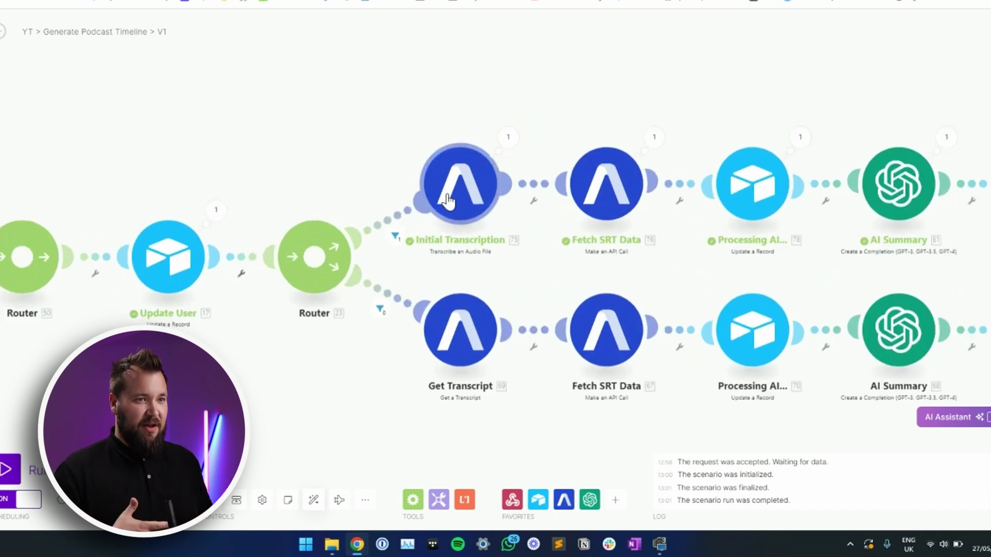
pyautogui.moveTo(586, 100); pyautogui.dragTo(496, 108)
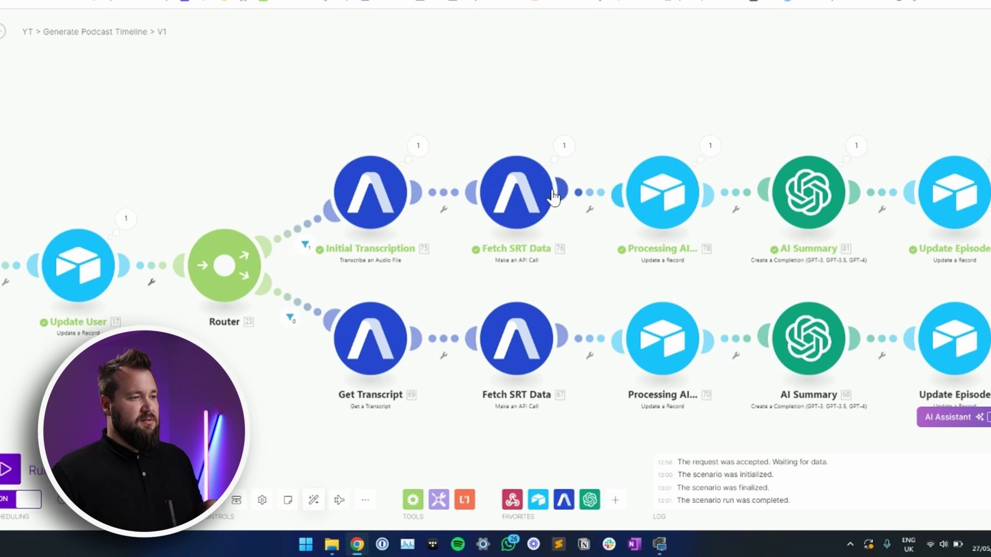
pyautogui.click(377, 201)
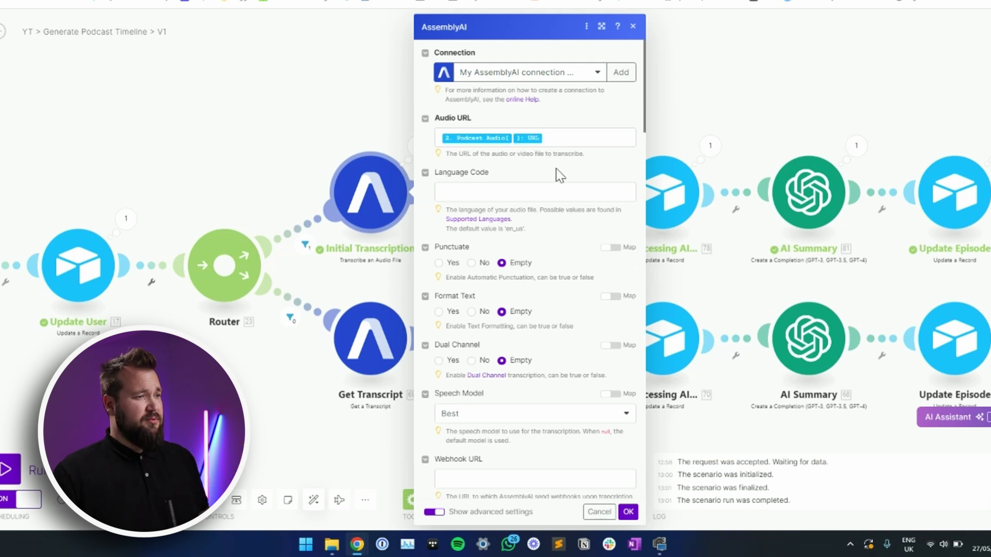
pyautogui.scroll(-3, 556, 168)
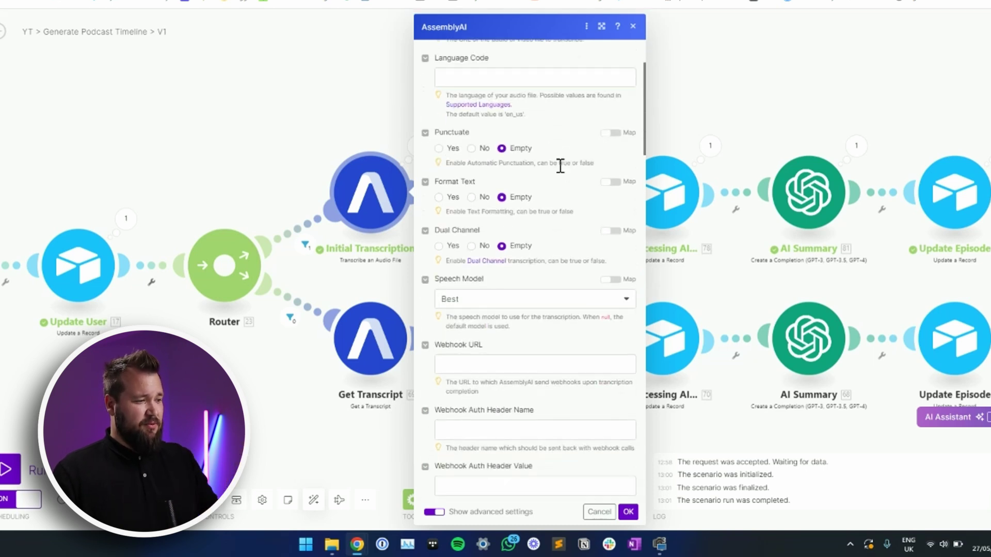
pyautogui.scroll(3, 562, 178)
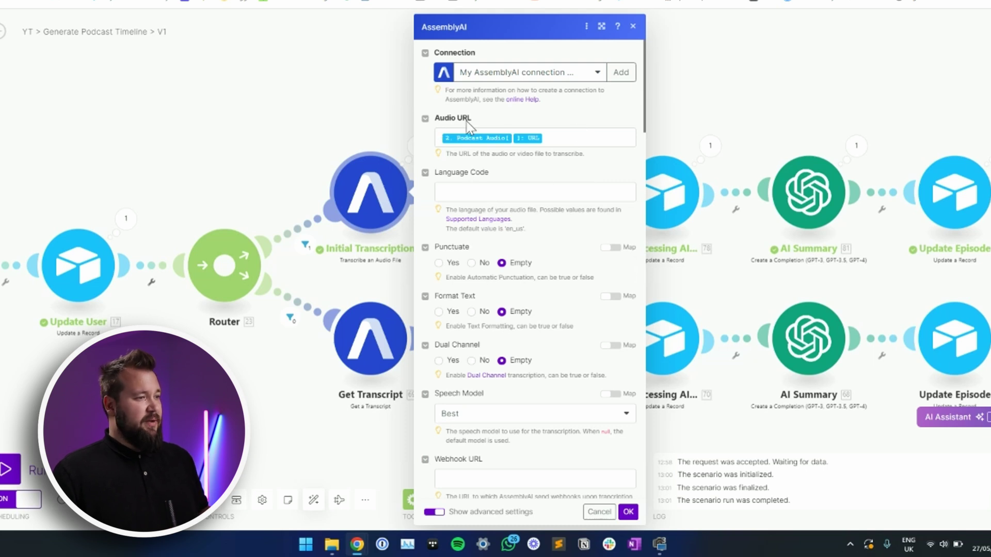
pyautogui.scroll(-10, 570, 170)
pyautogui.scroll(10, 567, 196)
pyautogui.scroll(-1, 541, 241)
pyautogui.scroll(-3, 540, 240)
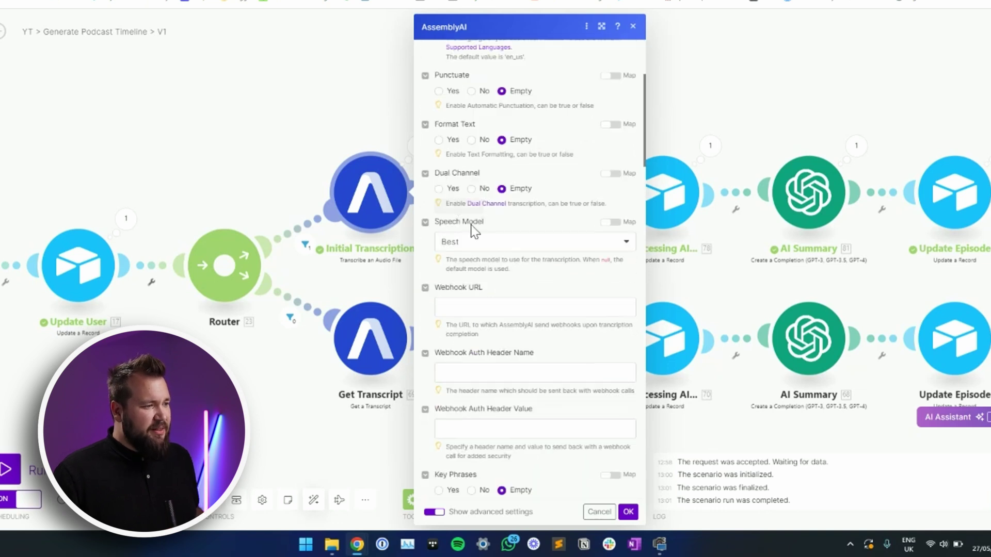
pyautogui.scroll(-4, 511, 261)
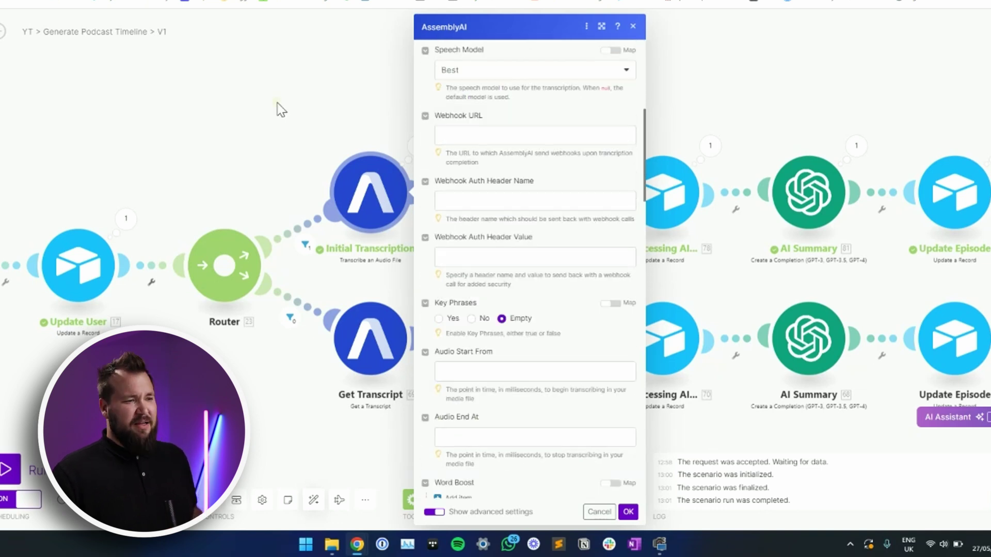
pyautogui.click(281, 106)
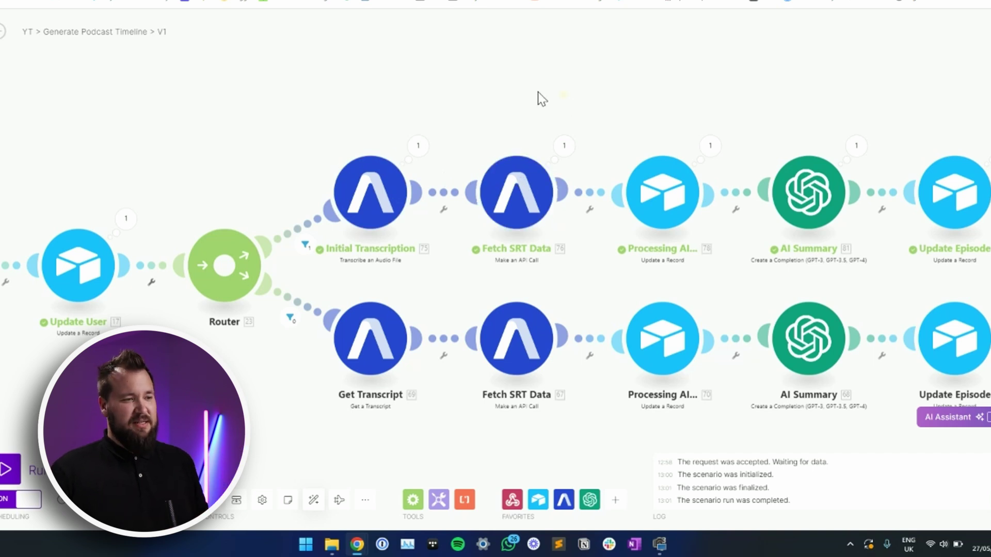
# - Look over the remaining modules of both transcription branches through Update Episode
pyautogui.moveTo(538, 92); pyautogui.dragTo(365, 89)
pyautogui.moveTo(666, 93); pyautogui.dragTo(531, 110)
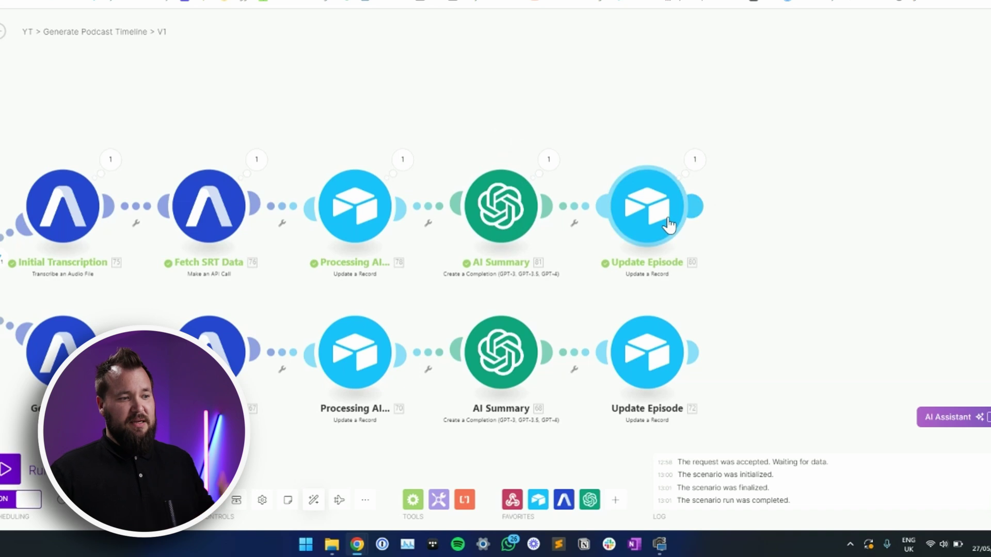
pyautogui.moveTo(409, 119); pyautogui.dragTo(675, 90)
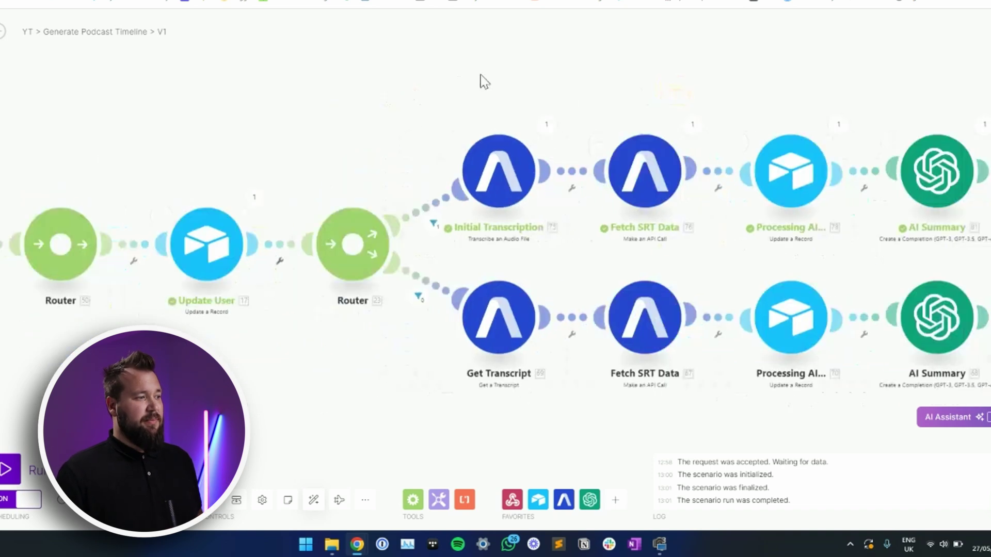
# - Look over the whole scenario and examine the webhook settings of its Webhooks module
pyautogui.scroll(-5, 330, 121)
pyautogui.moveTo(333, 123); pyautogui.dragTo(407, 146)
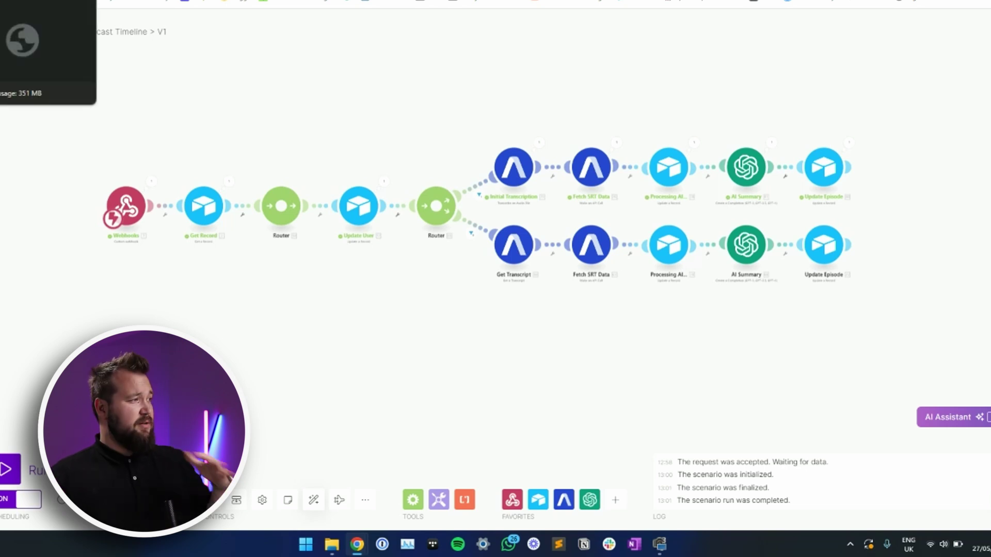
pyautogui.click(10, 1)
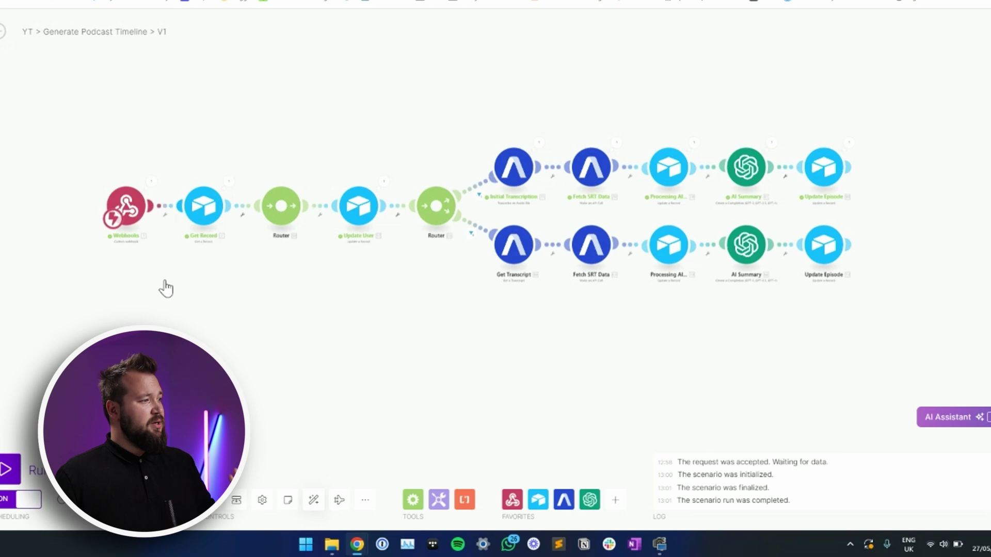
pyautogui.scroll(3, 109, 272)
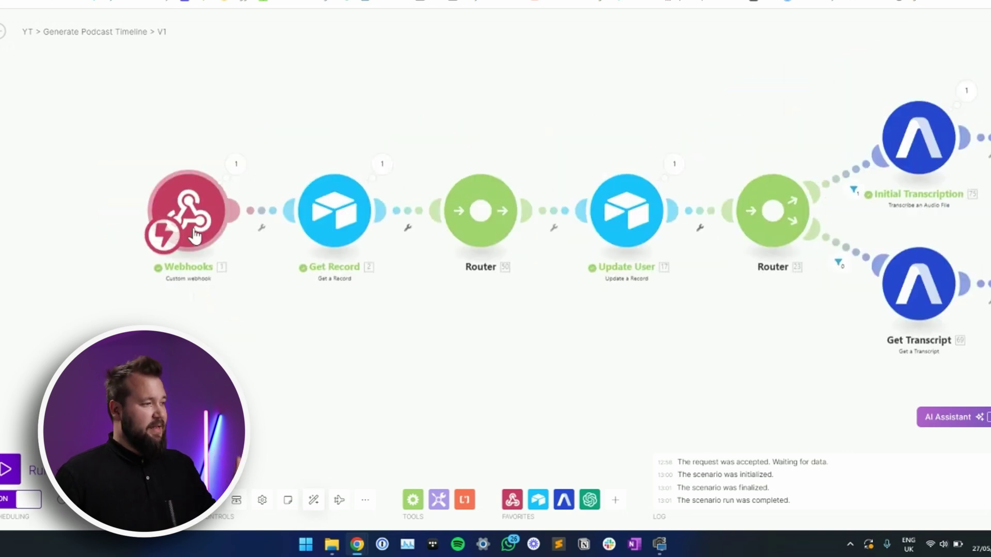
pyautogui.click(186, 216)
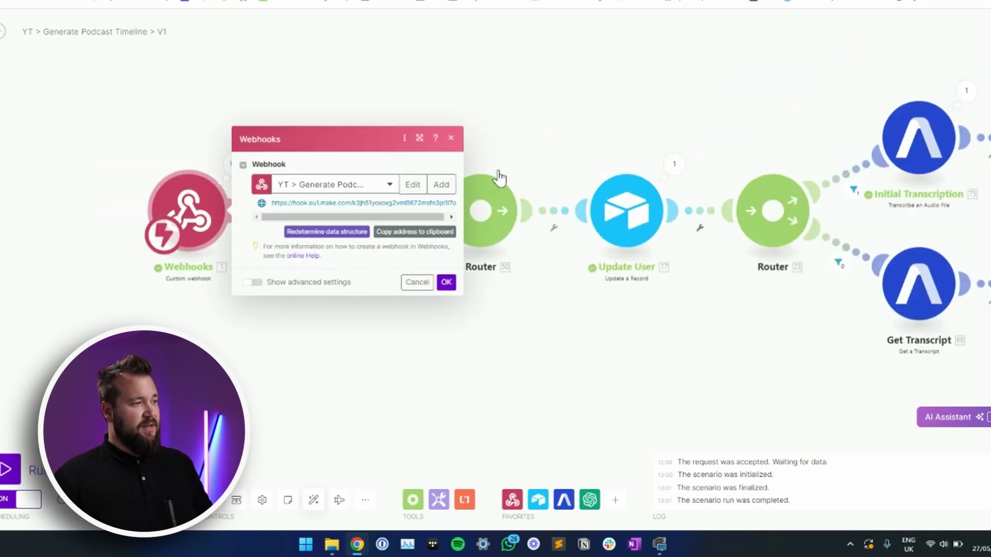
pyautogui.click(193, 150)
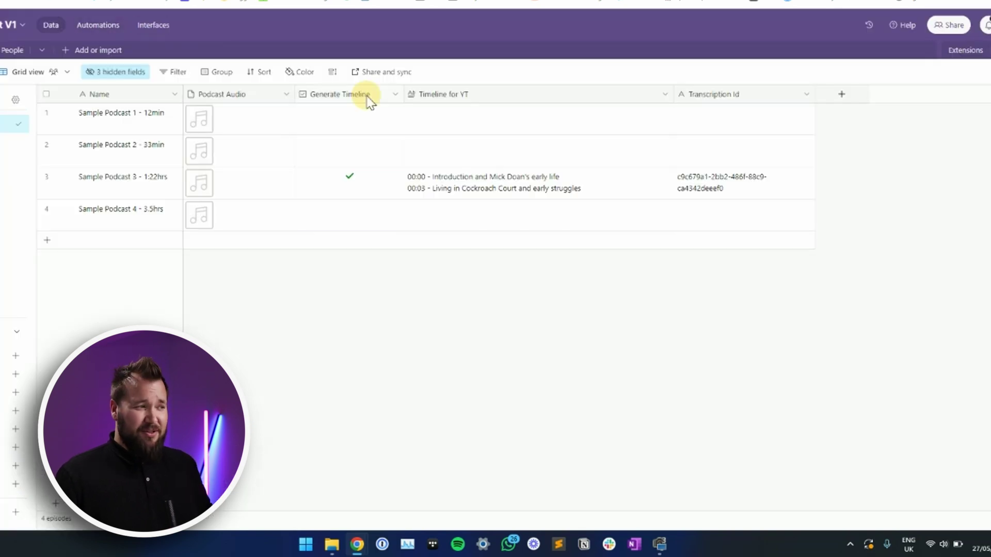
# - In Airtable, open Automation 1 and examine its Generate Timeline trigger condition and its Run a script action
pyautogui.click(370, 98)
pyautogui.click(343, 332)
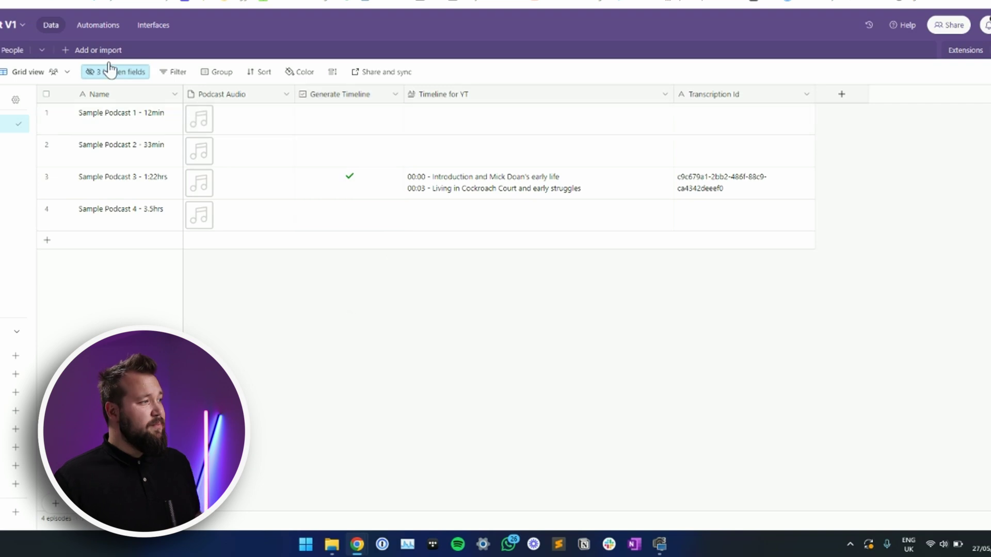
pyautogui.click(109, 38)
pyautogui.click(86, 113)
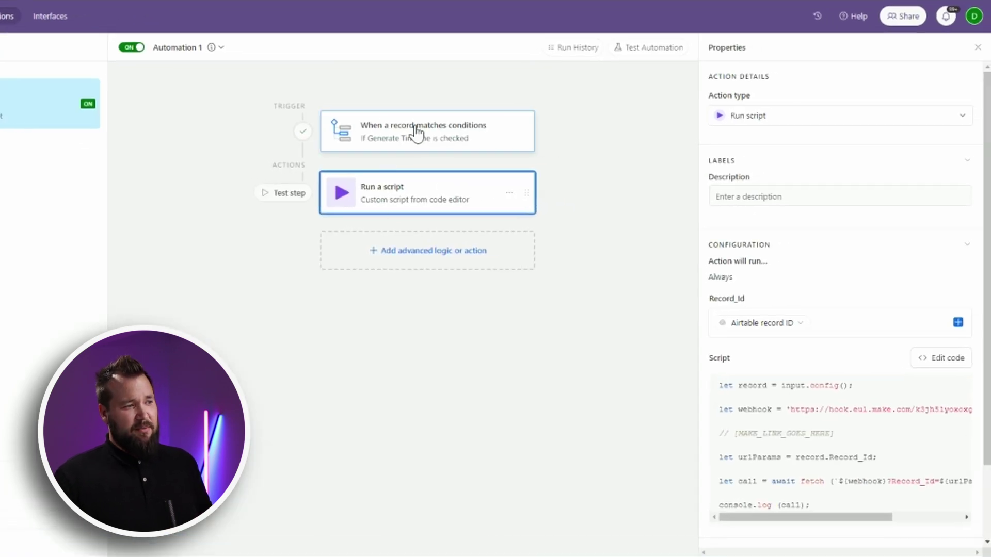
pyautogui.click(429, 137)
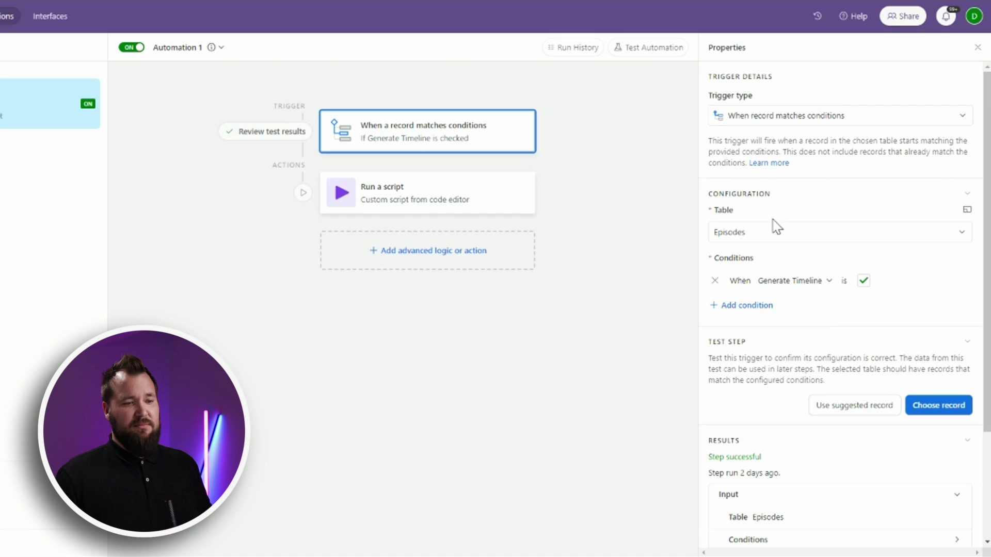
pyautogui.click(419, 192)
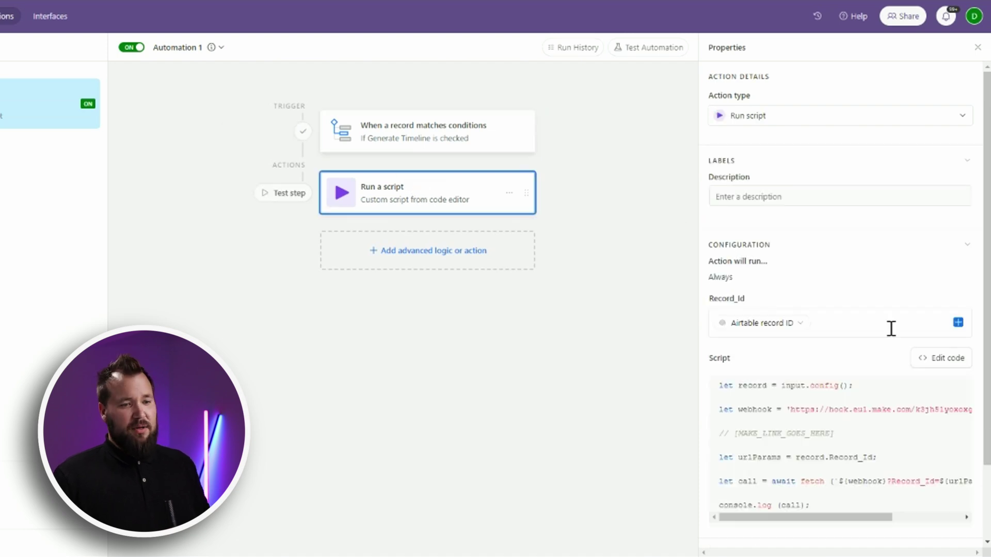
# - Open the automation's script code and highlight the Make webhook address assigned to the webhook variable
pyautogui.click(944, 360)
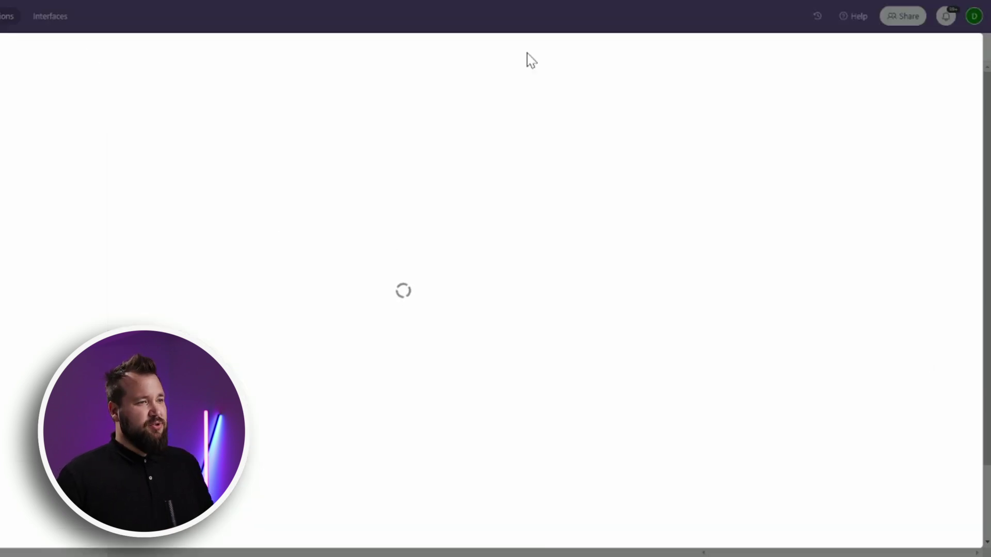
pyautogui.click(169, 111)
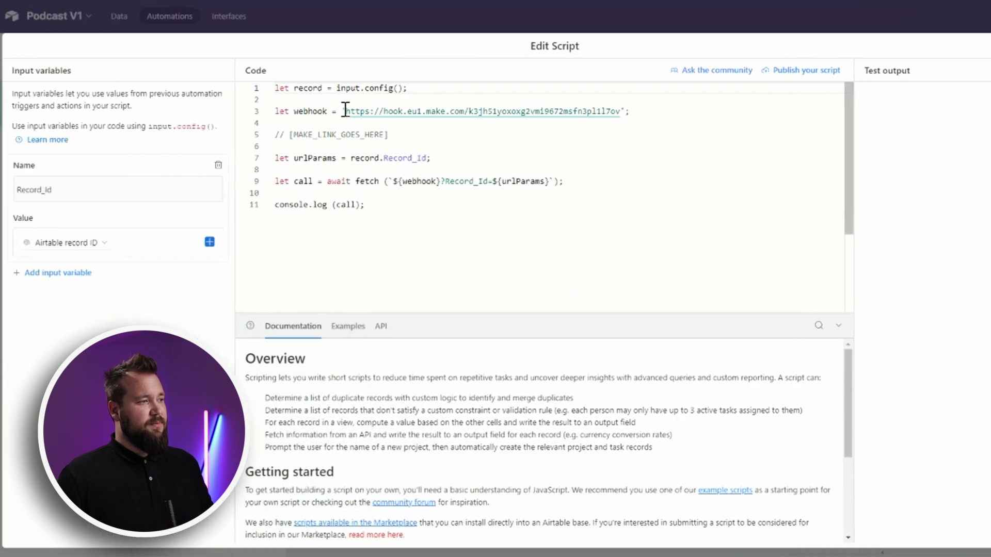
pyautogui.moveTo(357, 111); pyautogui.dragTo(623, 114)
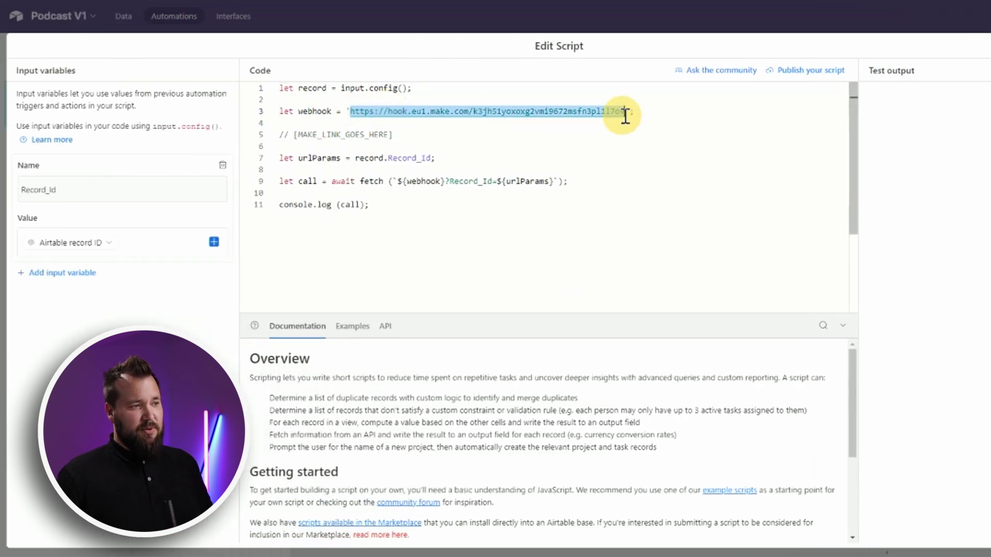
pyautogui.click(12, 147)
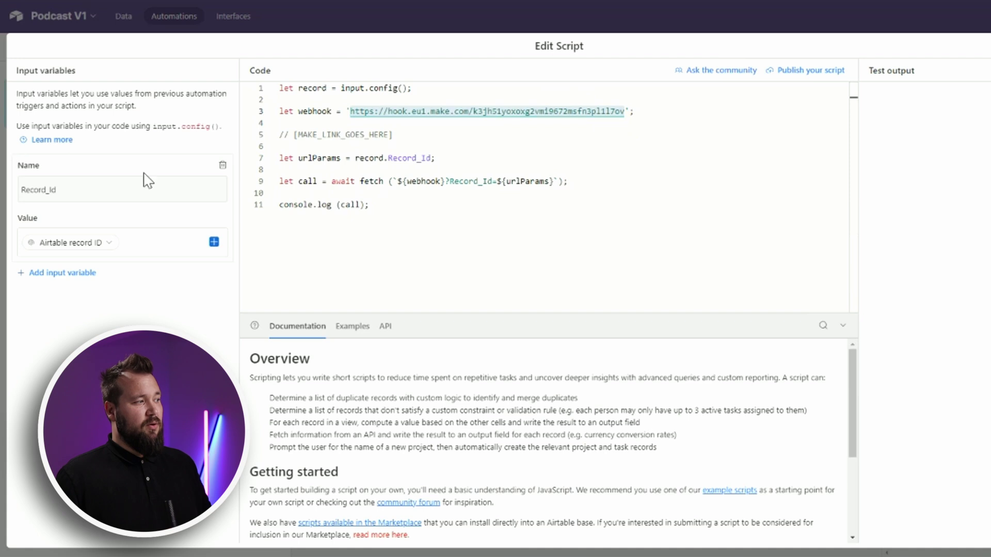
# - Inspect the Record_Id input variable's name and the data available for its value, and close the script editor
pyautogui.doubleClick(23, 190)
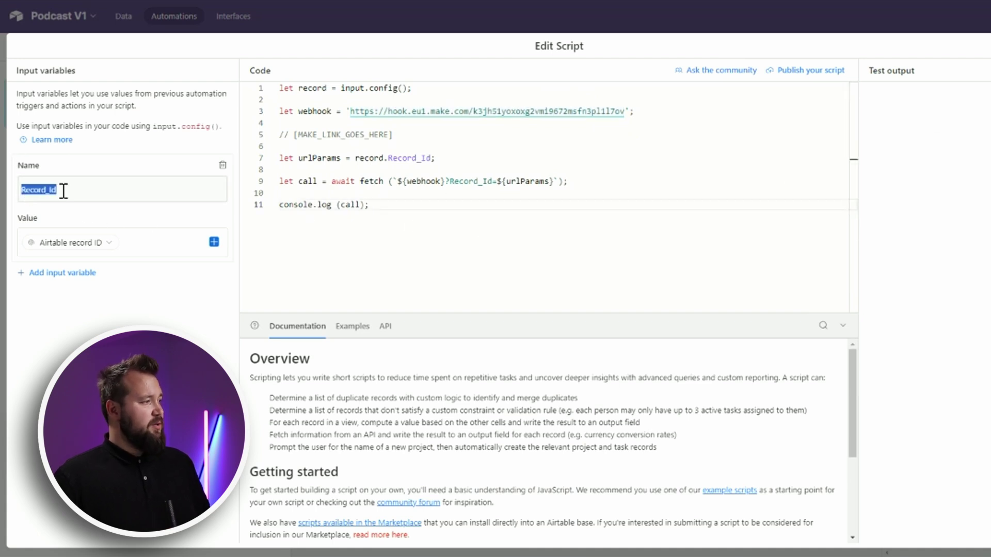
pyautogui.click(65, 192)
pyautogui.doubleClick(41, 193)
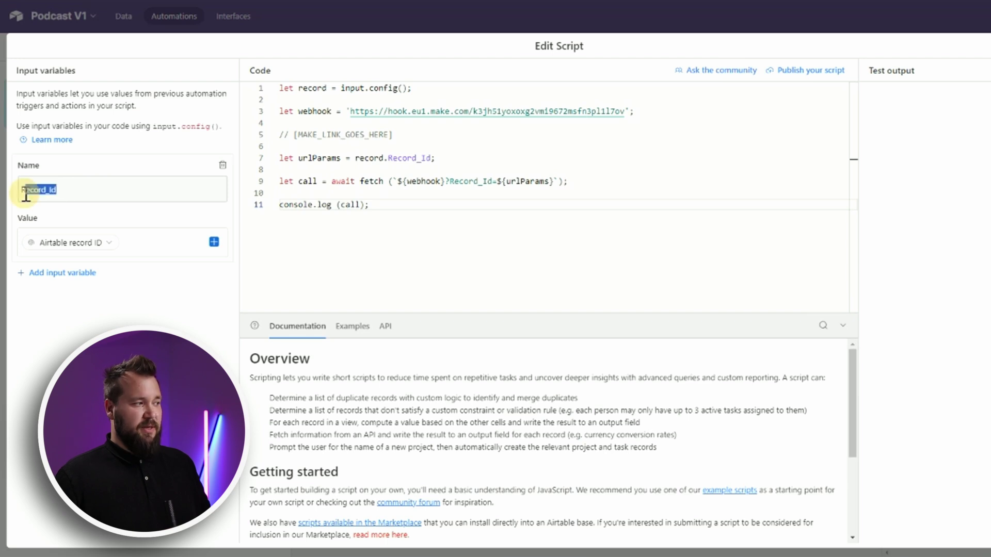
pyautogui.click(78, 192)
pyautogui.click(157, 242)
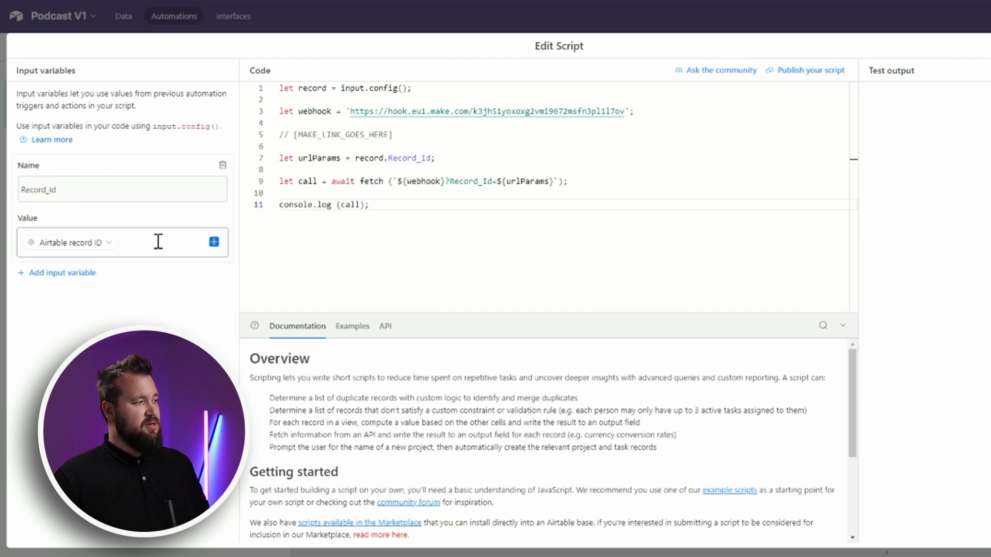
pyautogui.click(213, 246)
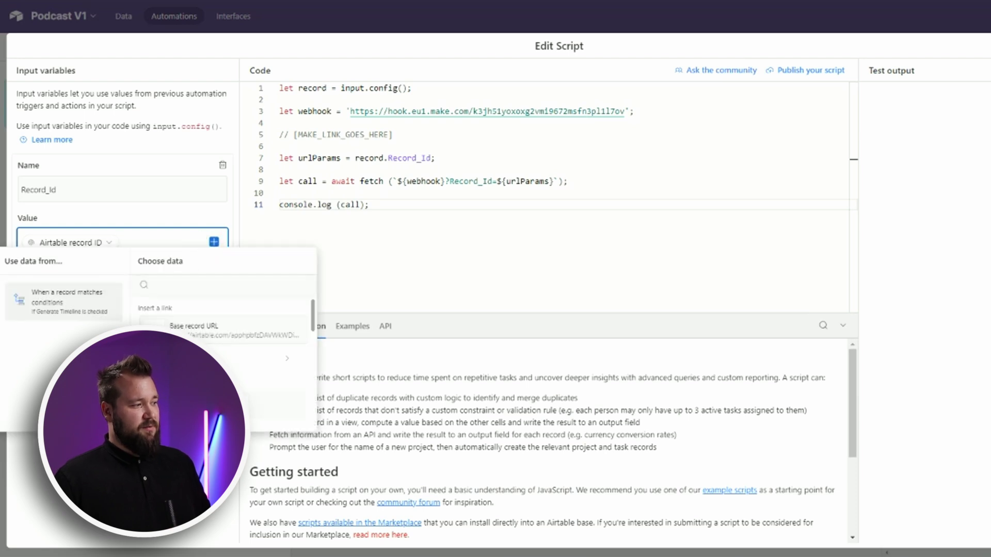
pyautogui.press('Escape')
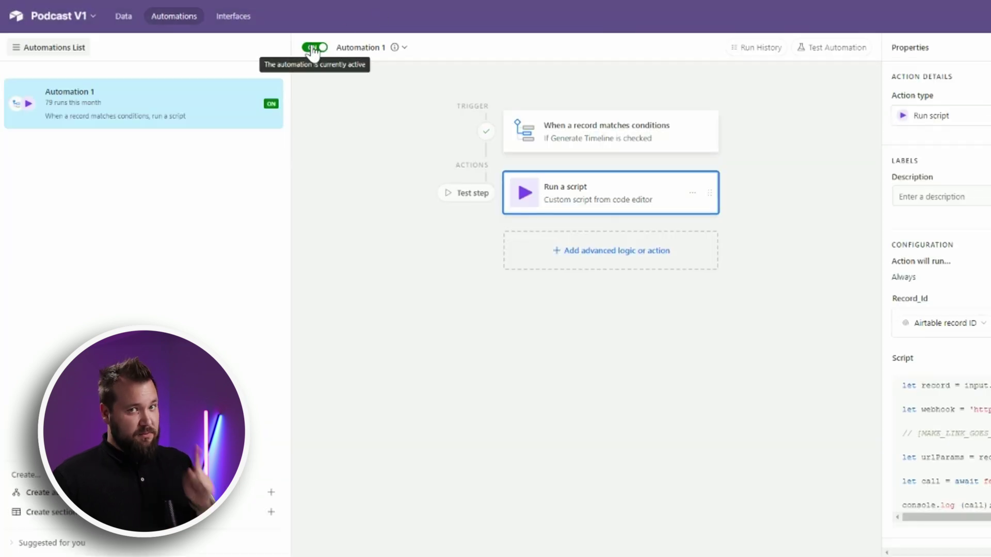
# - Return to the base's data, switch to the Make scenario, and inspect the Record_Id output of the Webhooks module's last run
pyautogui.click(123, 16)
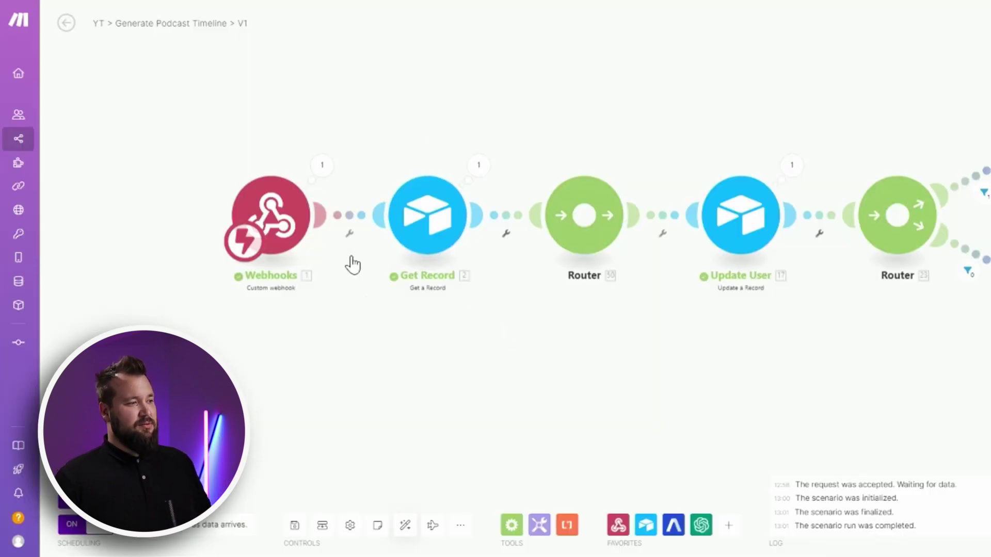
pyautogui.click(322, 168)
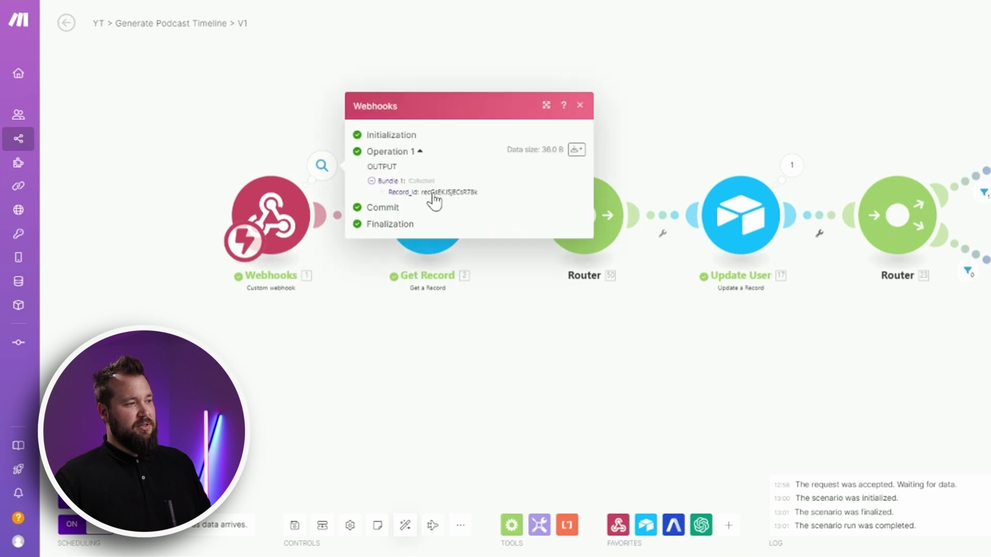
pyautogui.click(517, 387)
# - Examine the Get Record module's base, table and Record ID mapping, and close its settings
pyautogui.moveTo(525, 326); pyautogui.dragTo(425, 333)
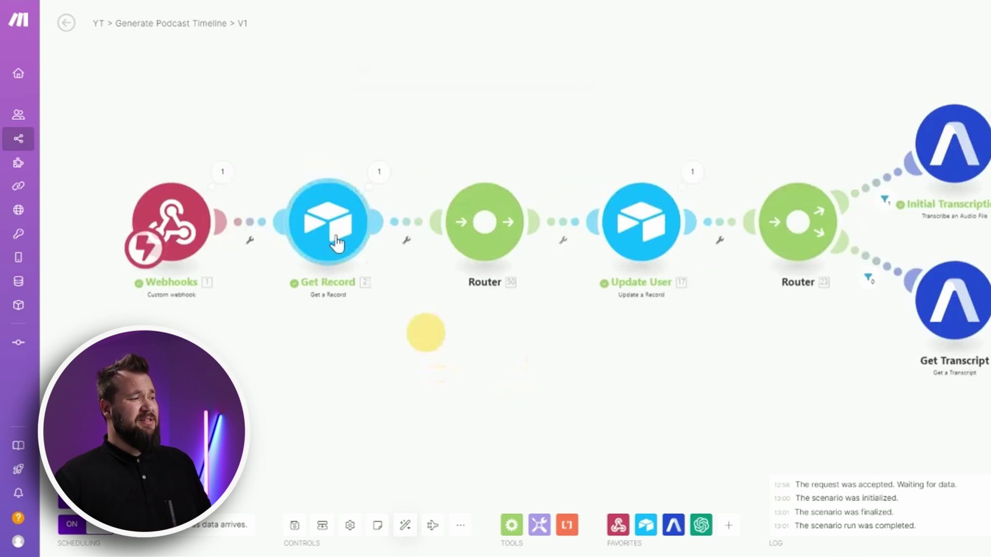
pyautogui.click(337, 242)
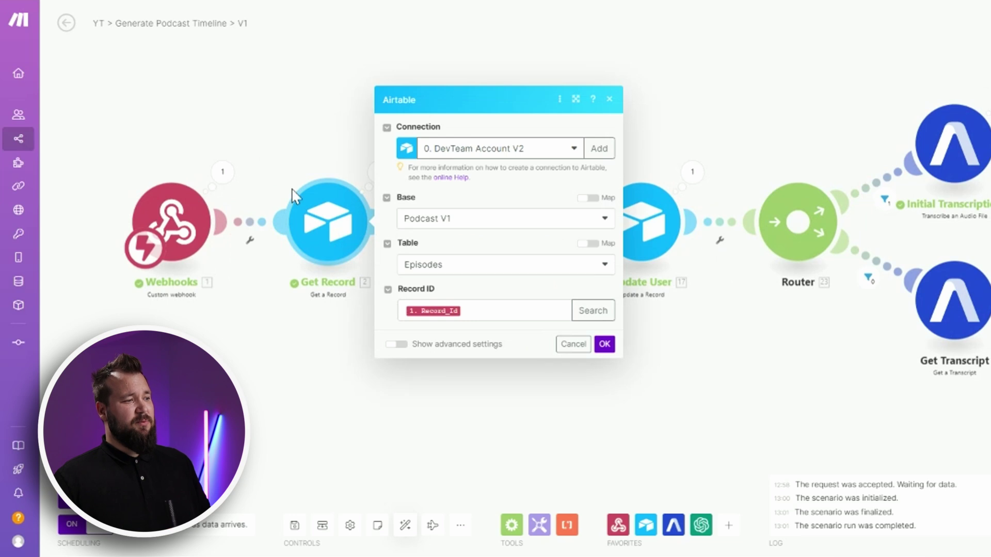
pyautogui.click(609, 98)
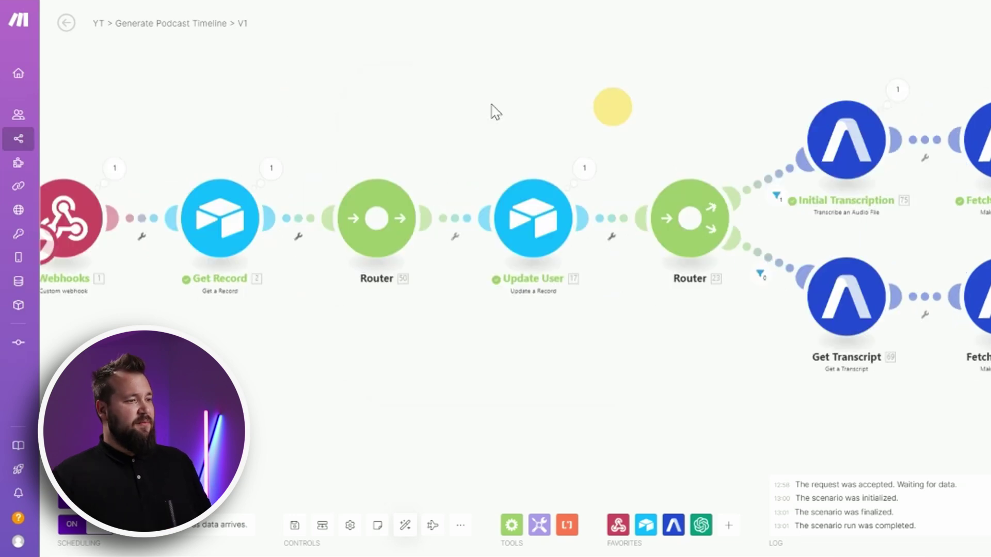
# - Examine the Update User module's Record ID mapping and its Timeline for YT transcribing message, and close the settings
pyautogui.click(510, 256)
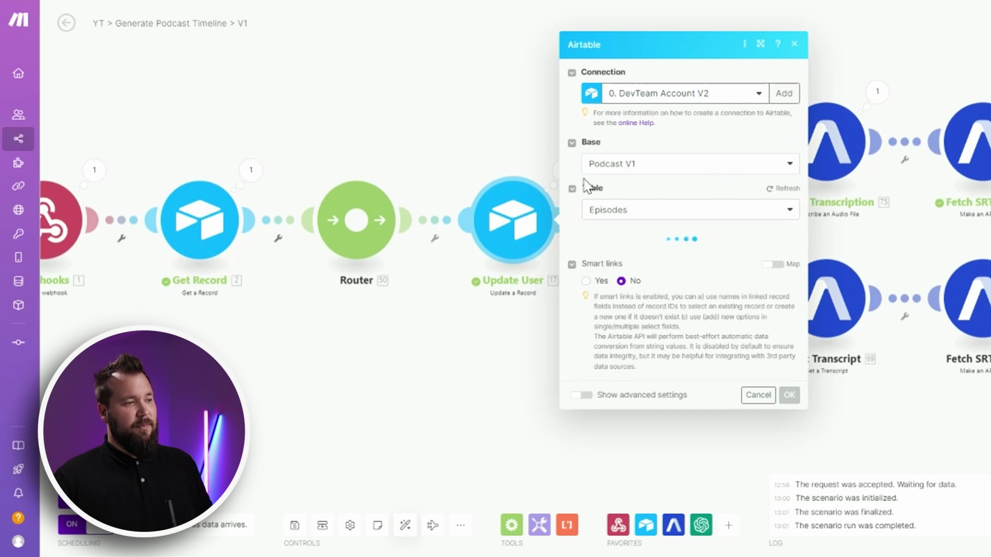
pyautogui.click(640, 223)
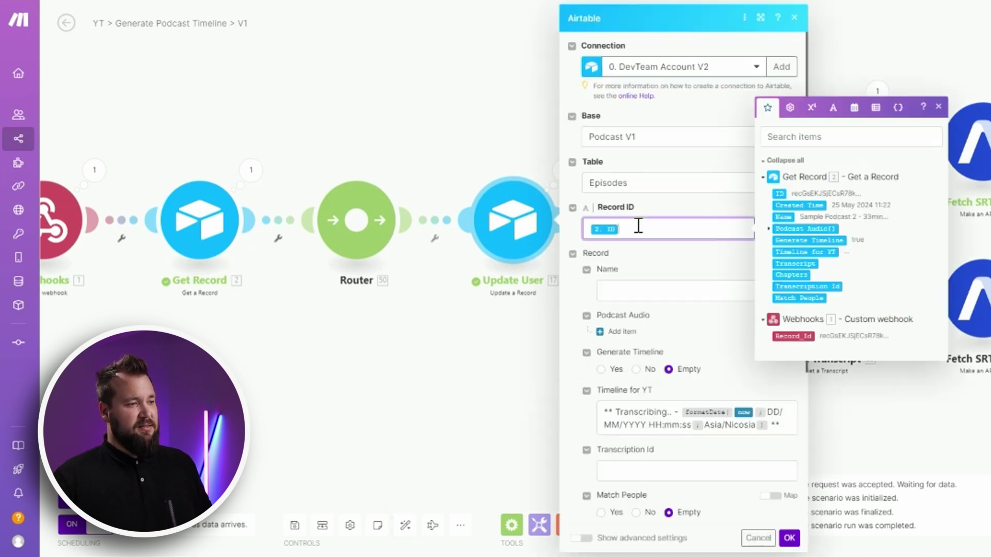
pyautogui.moveTo(603, 412); pyautogui.dragTo(732, 426)
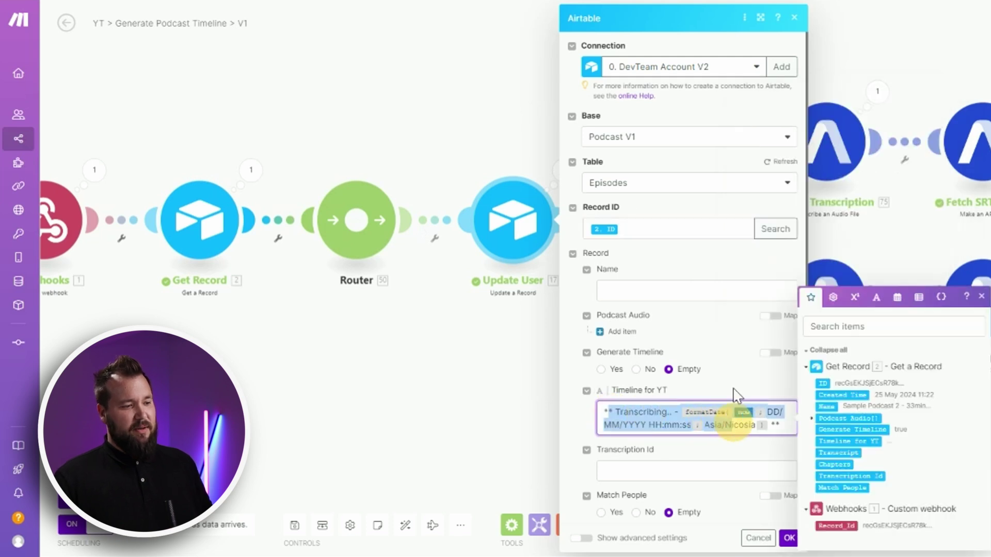
pyautogui.click(738, 395)
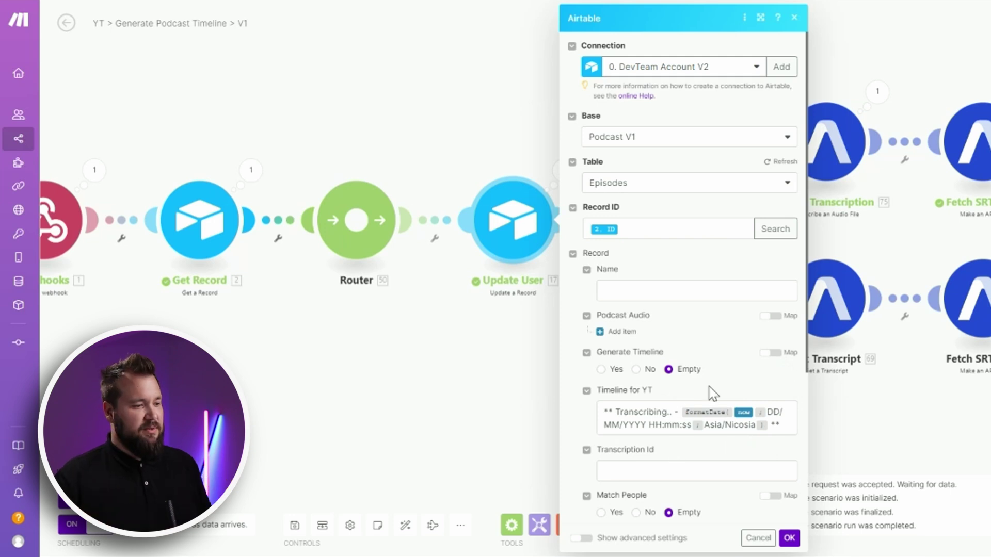
pyautogui.scroll(-5, 713, 394)
pyautogui.click(442, 414)
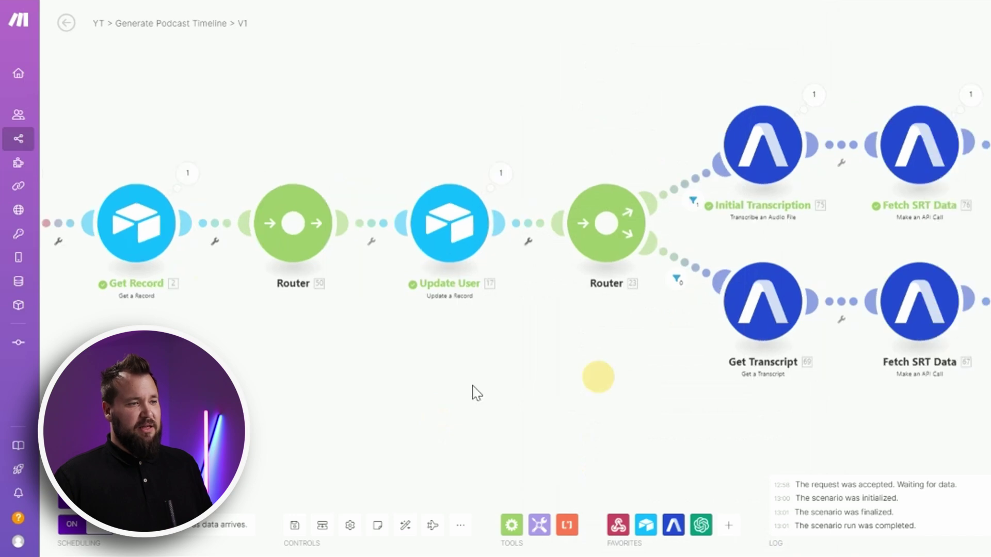
# - Examine the Audio URL mapping in the Initial Transcription module's AssemblyAI settings
pyautogui.moveTo(473, 386); pyautogui.dragTo(315, 404)
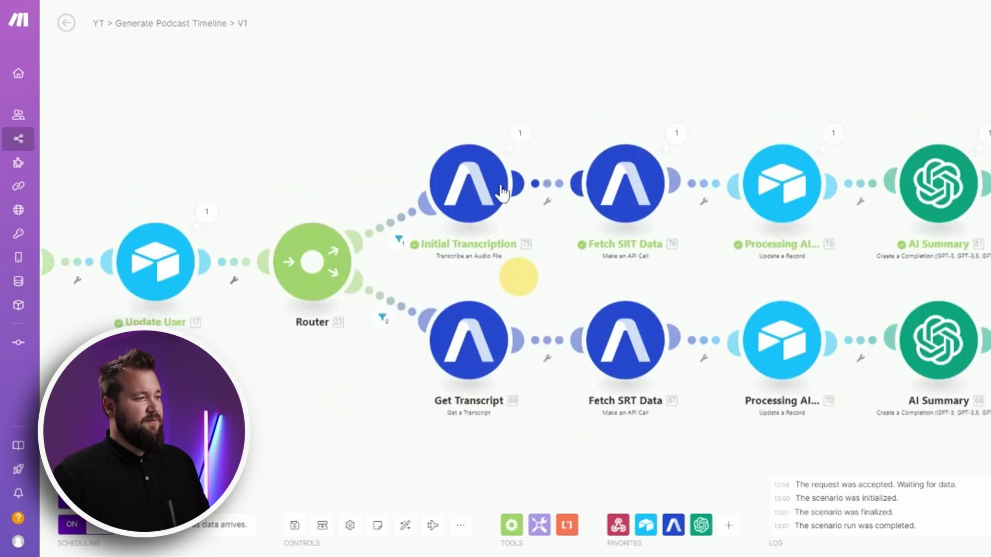
pyautogui.click(477, 186)
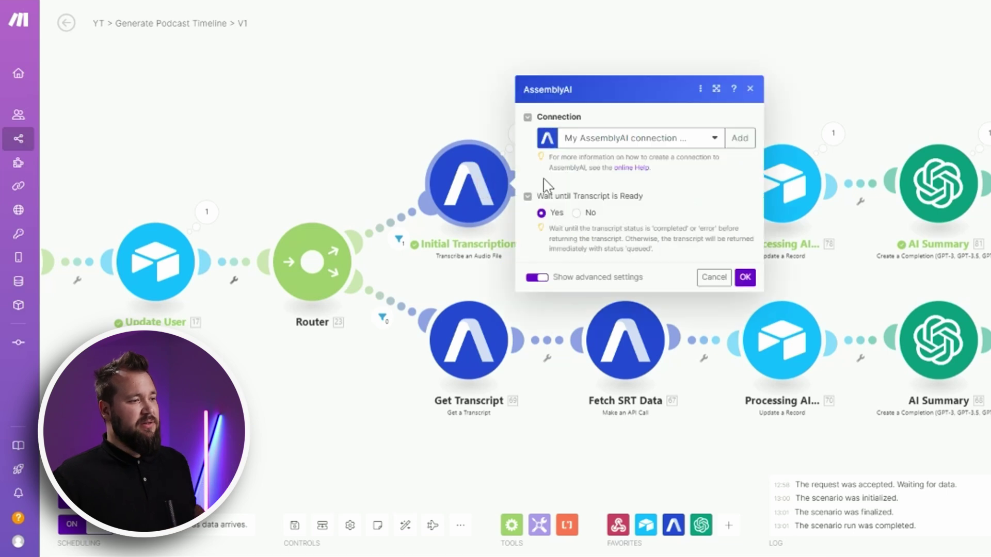
pyautogui.click(671, 144)
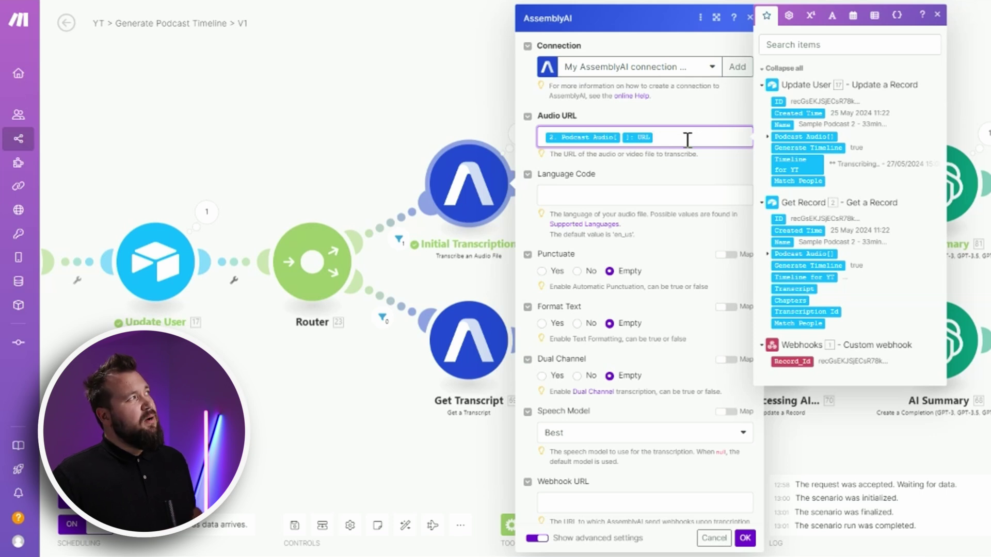
pyautogui.click(685, 119)
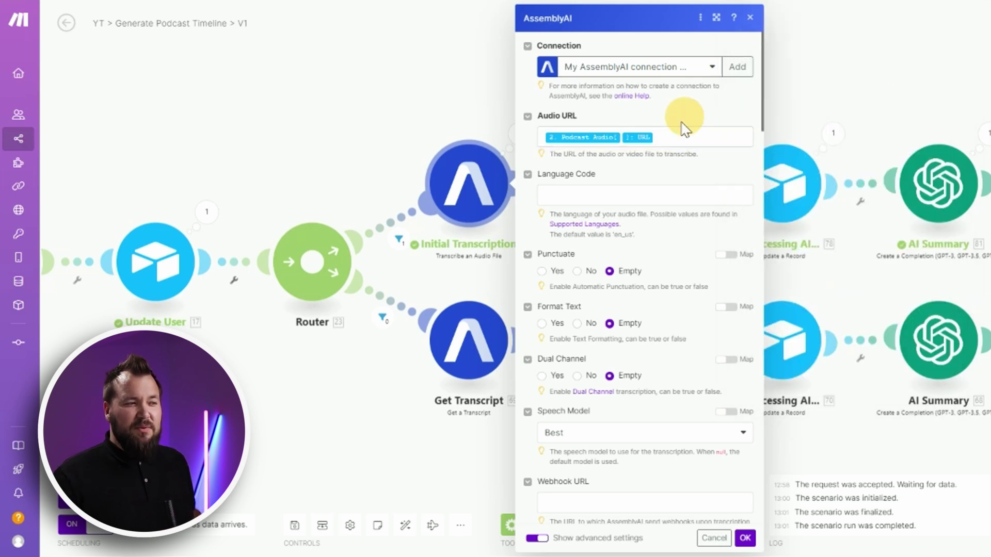
pyautogui.click(687, 143)
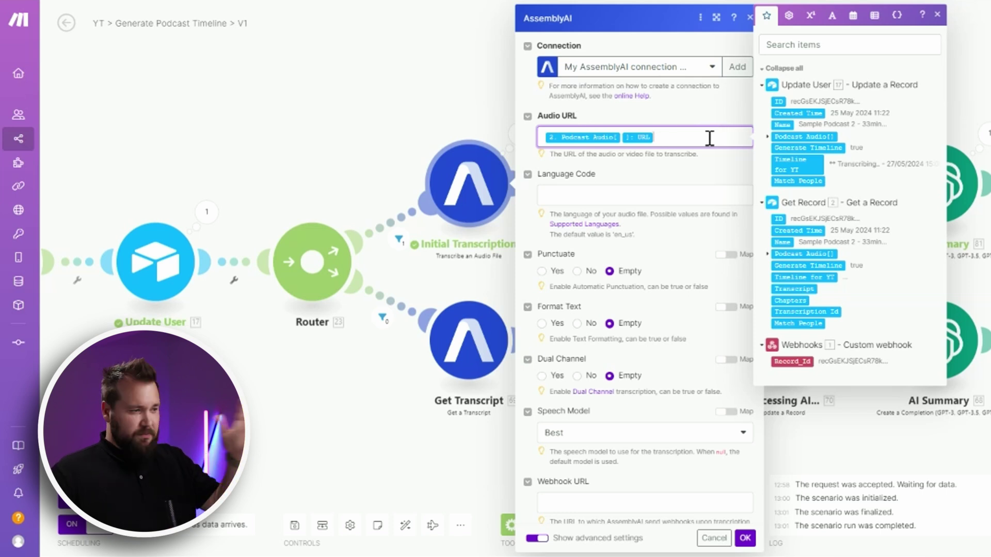
pyautogui.click(710, 162)
pyautogui.click(644, 139)
pyautogui.click(660, 169)
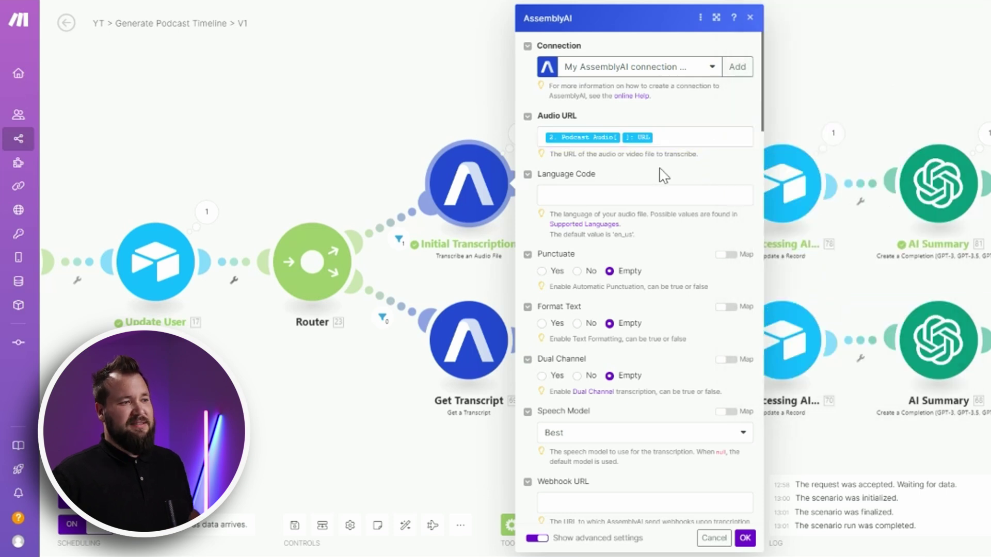
# - Review the Initial Transcription module's advanced options, including Auto Chapters, Entity Detection and Wait until Transcript is Ready, and close its settings
pyautogui.scroll(-2, 664, 175)
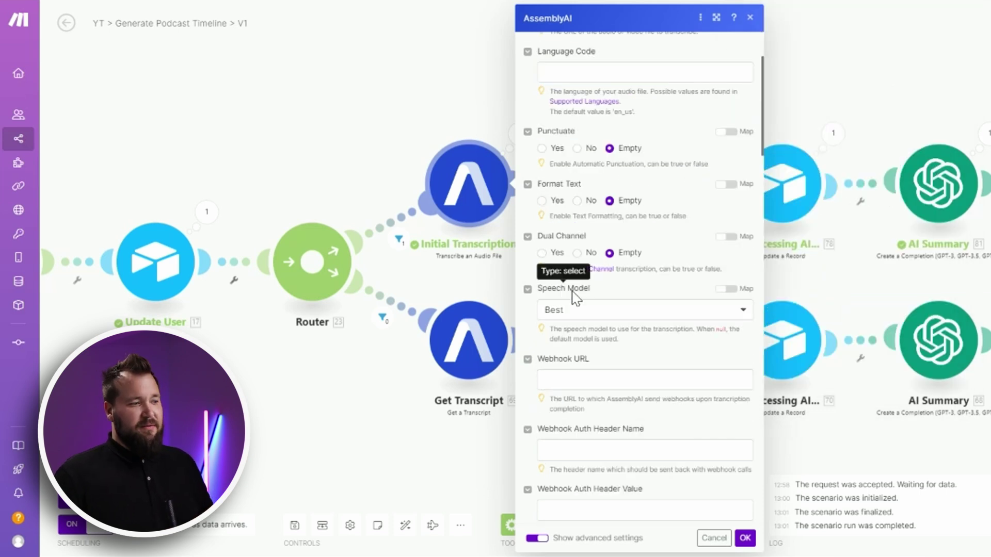
pyautogui.scroll(-2, 668, 323)
pyautogui.scroll(-8, 668, 322)
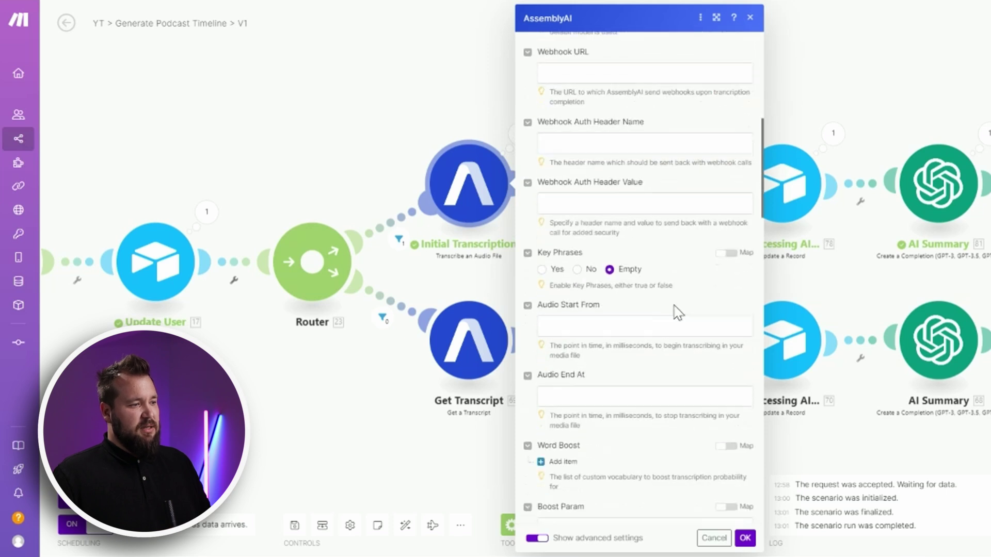
pyautogui.scroll(-15, 696, 285)
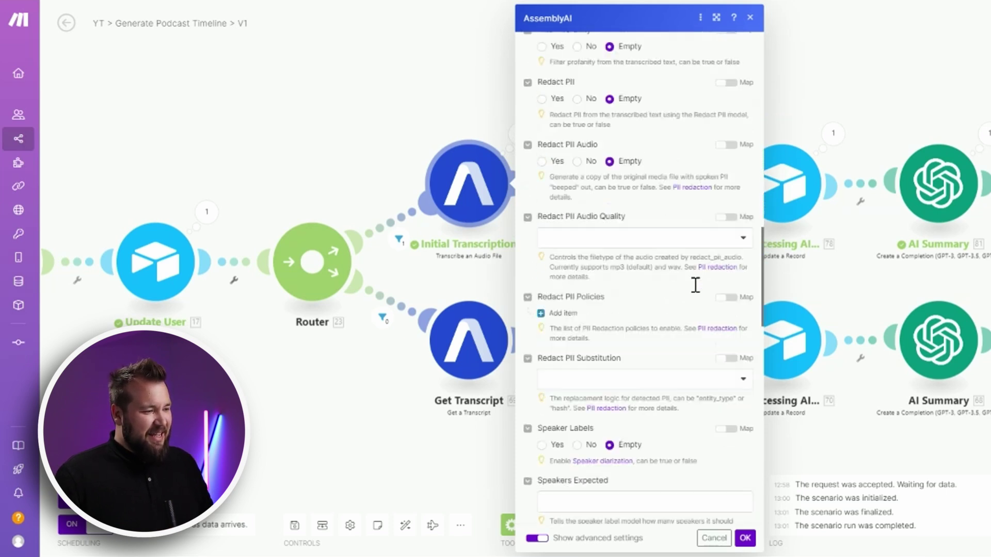
pyautogui.scroll(-4, 699, 294)
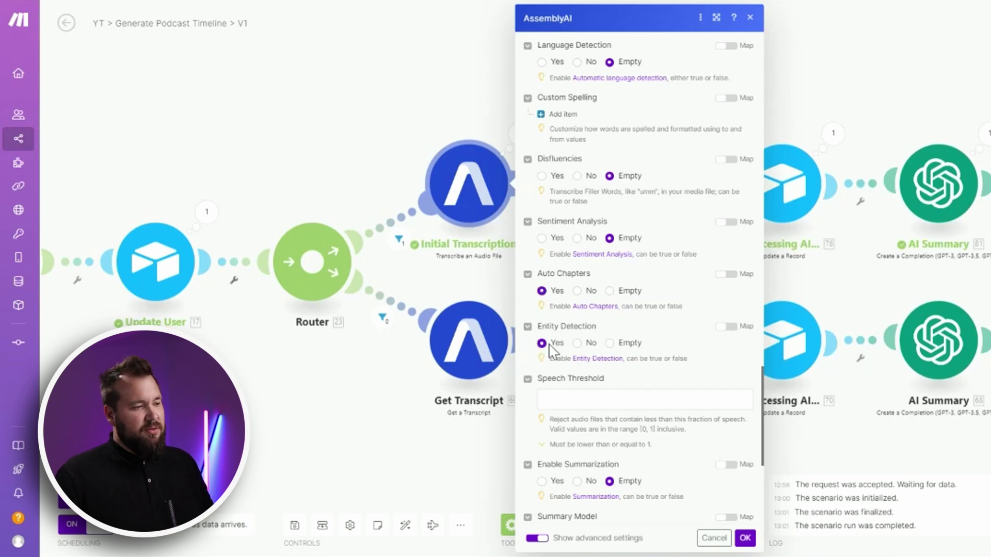
pyautogui.scroll(-5, 651, 320)
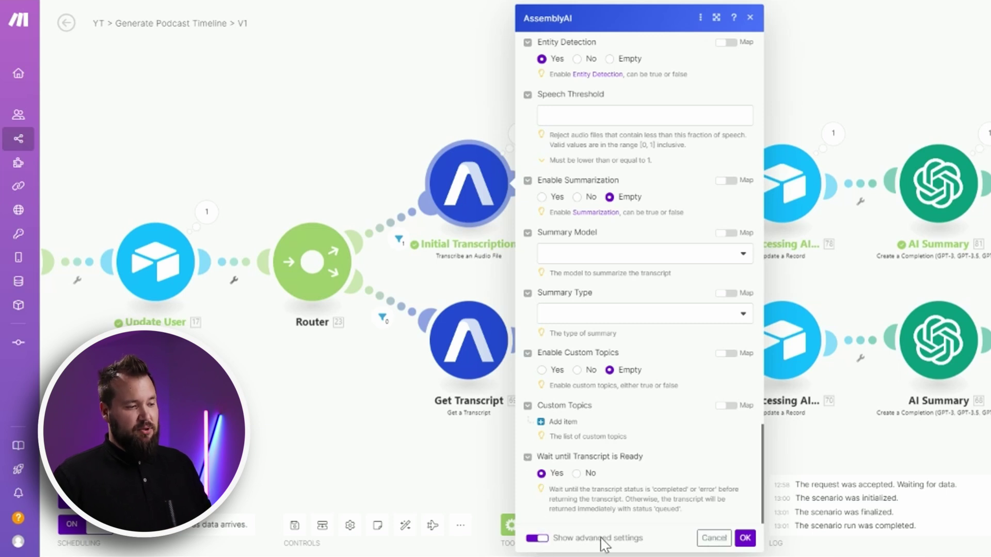
pyautogui.click(745, 538)
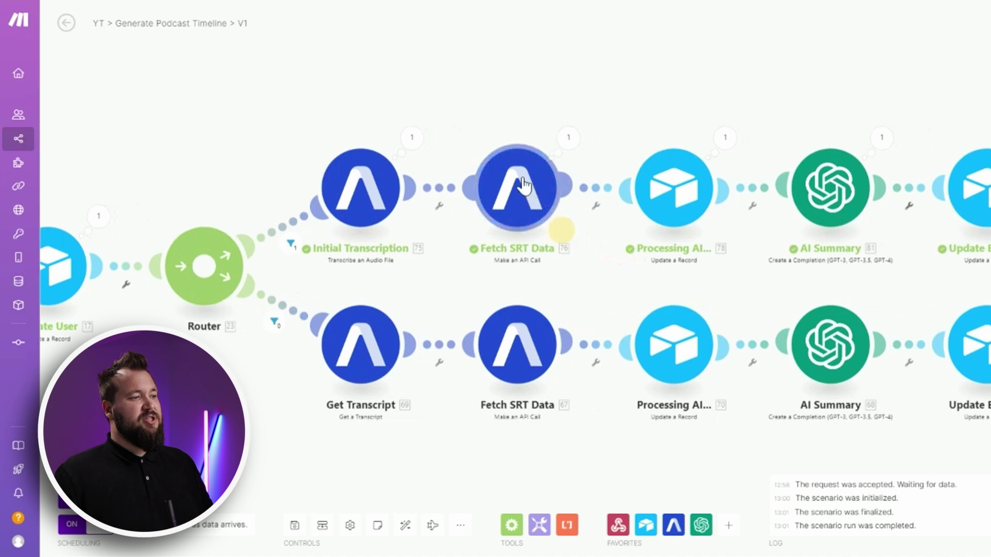
# - View the Fetch SRT Data module's API call settings enlarged, browse the AssemblyAI modules for Get Subtitles for a Transcript, and close everything
pyautogui.click(552, 207)
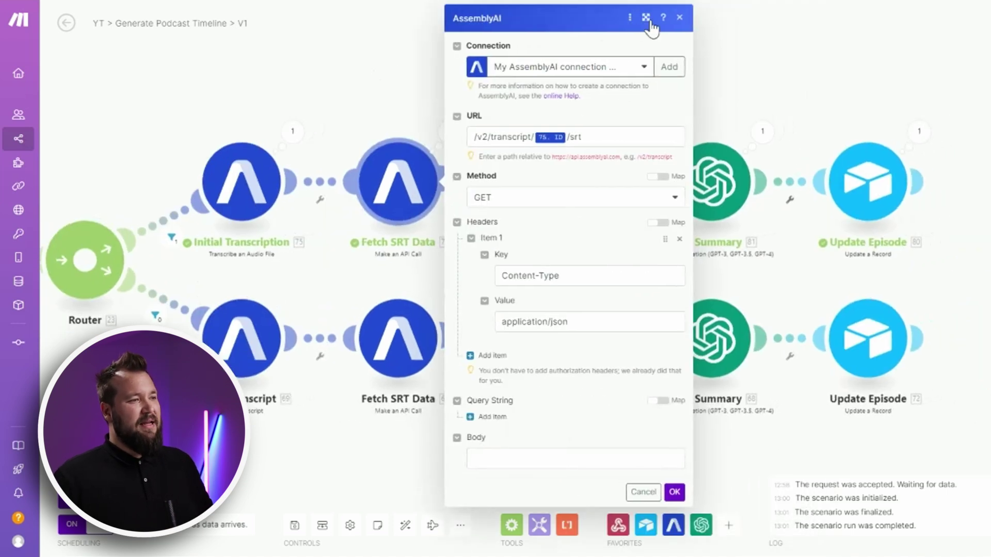
pyautogui.click(648, 20)
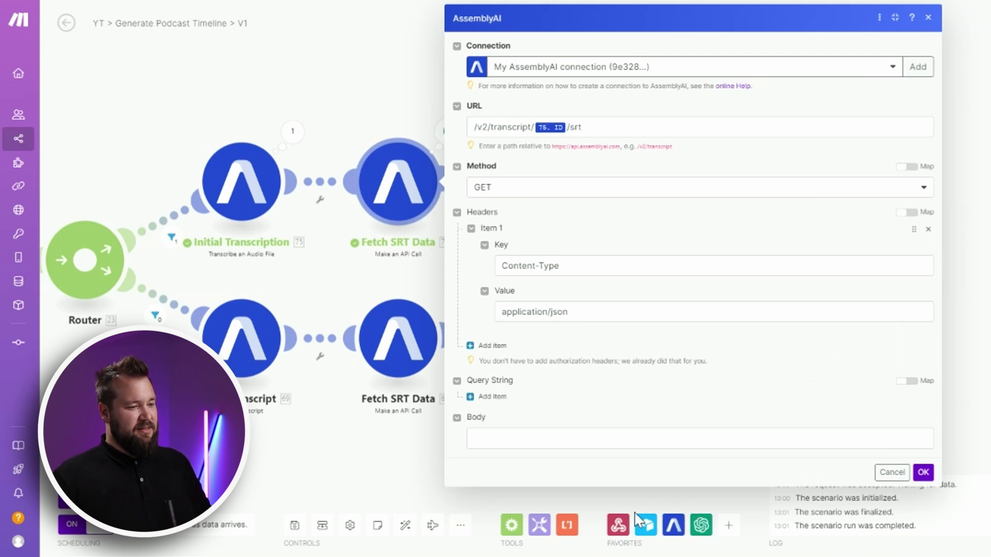
pyautogui.click(673, 525)
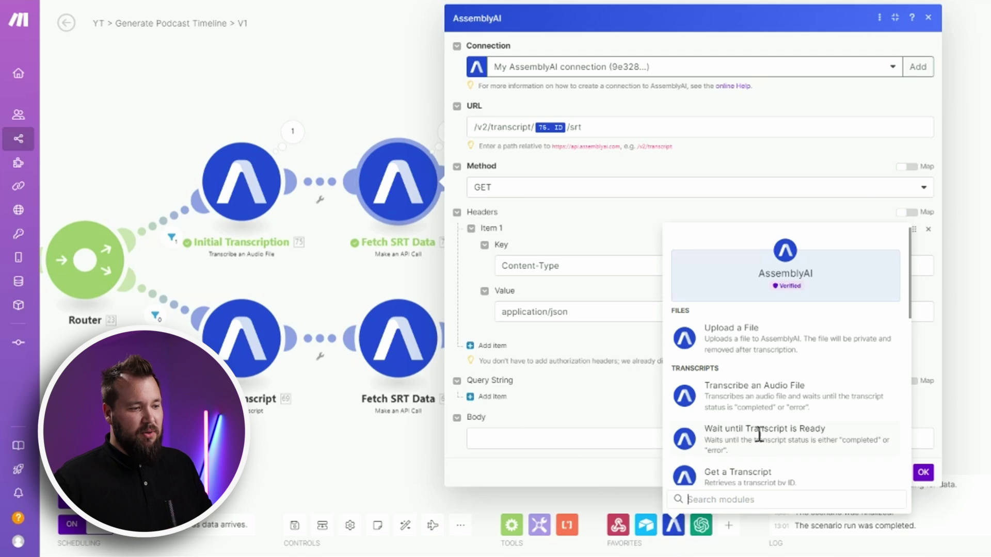
pyautogui.scroll(-3, 764, 436)
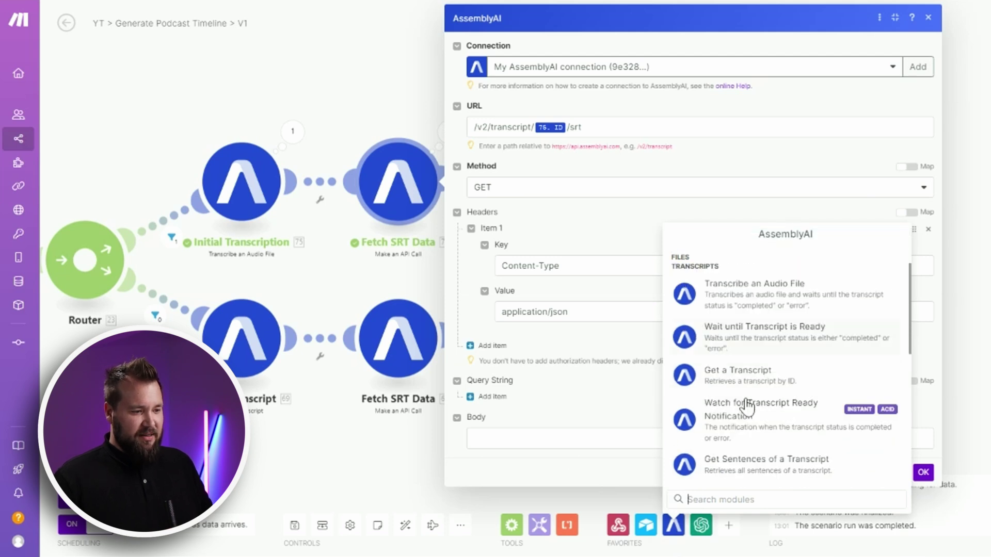
pyautogui.scroll(-2, 747, 408)
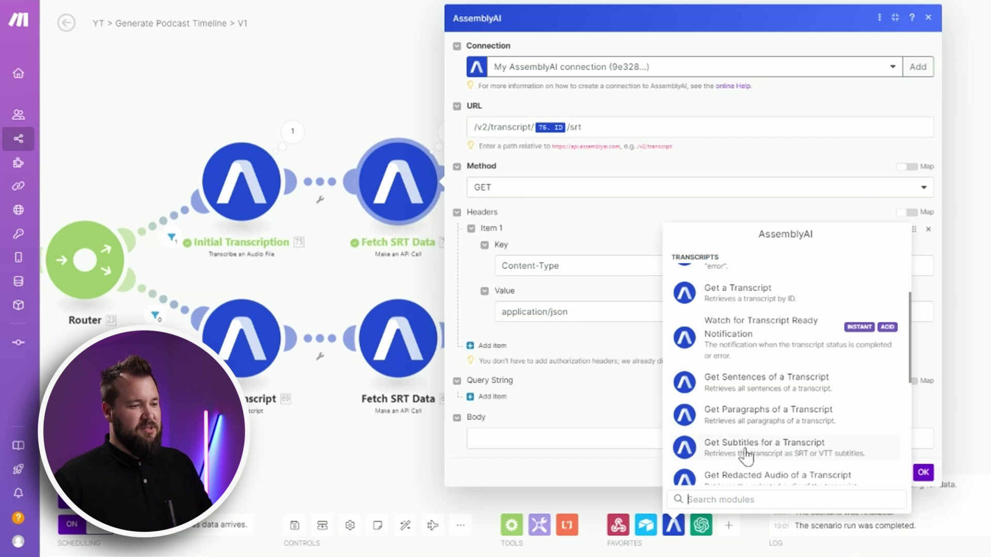
pyautogui.click(347, 277)
# - Inspect the transcript ID mapping in the Fetch SRT Data module's request URL and close its settings
pyautogui.click(394, 206)
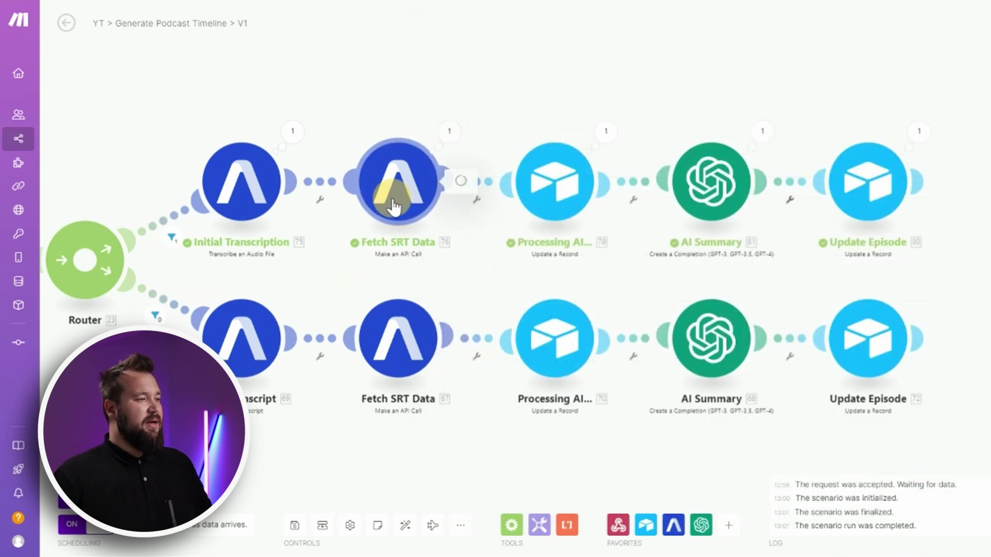
pyautogui.click(622, 138)
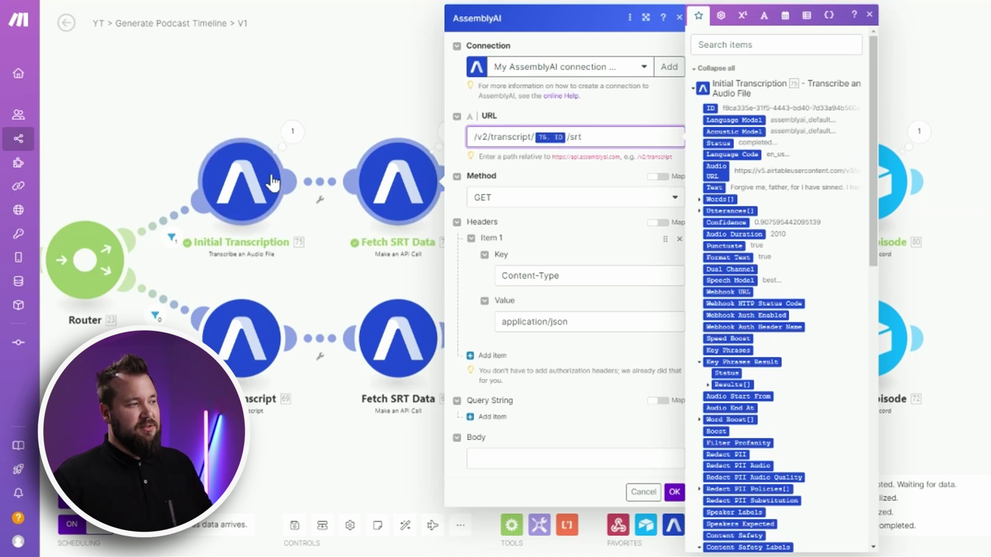
pyautogui.click(560, 177)
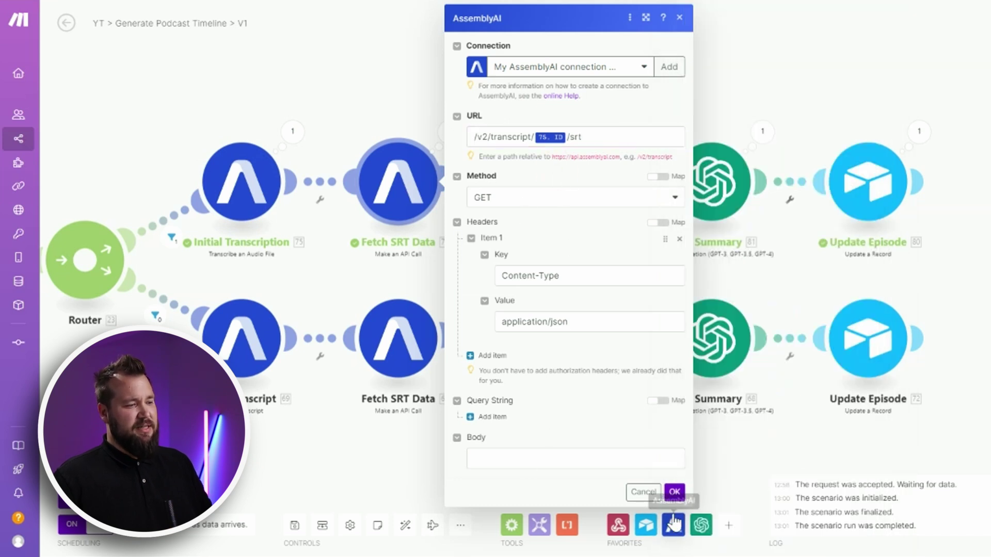
pyautogui.click(674, 492)
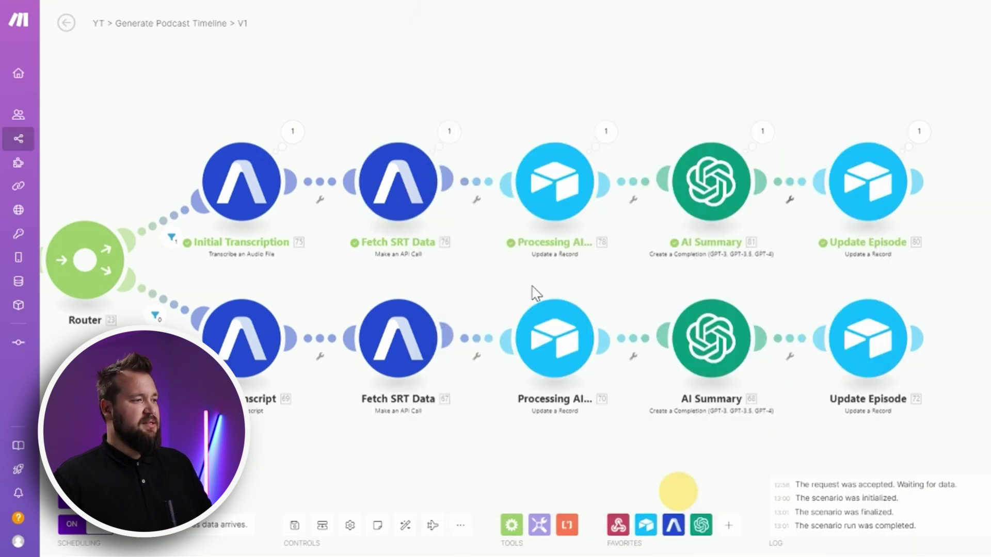
# - Inspect the SRT body in the Fetch SRT Data module's last run output in an enlarged view, and close it
pyautogui.click(448, 130)
pyautogui.click(522, 177)
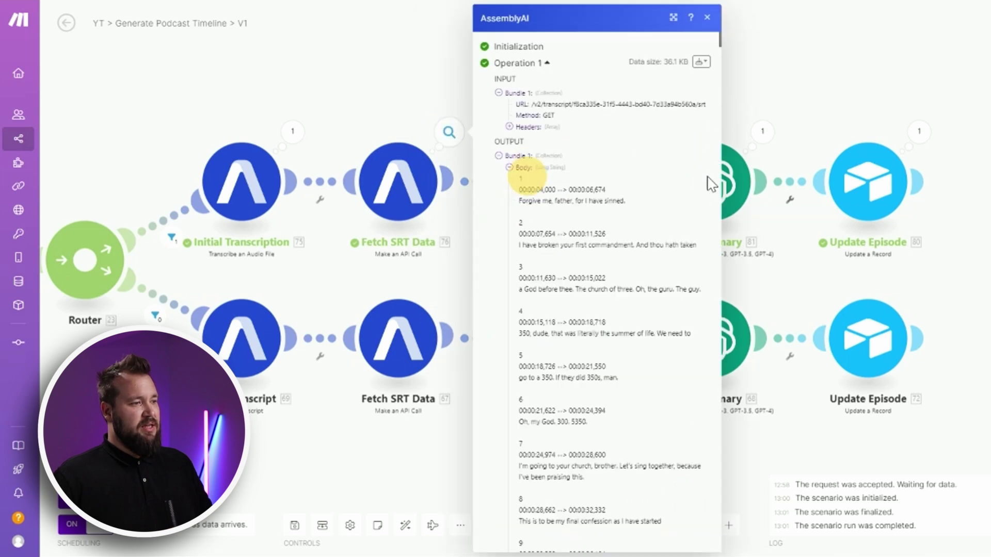
pyautogui.click(673, 18)
pyautogui.scroll(-2, 614, 222)
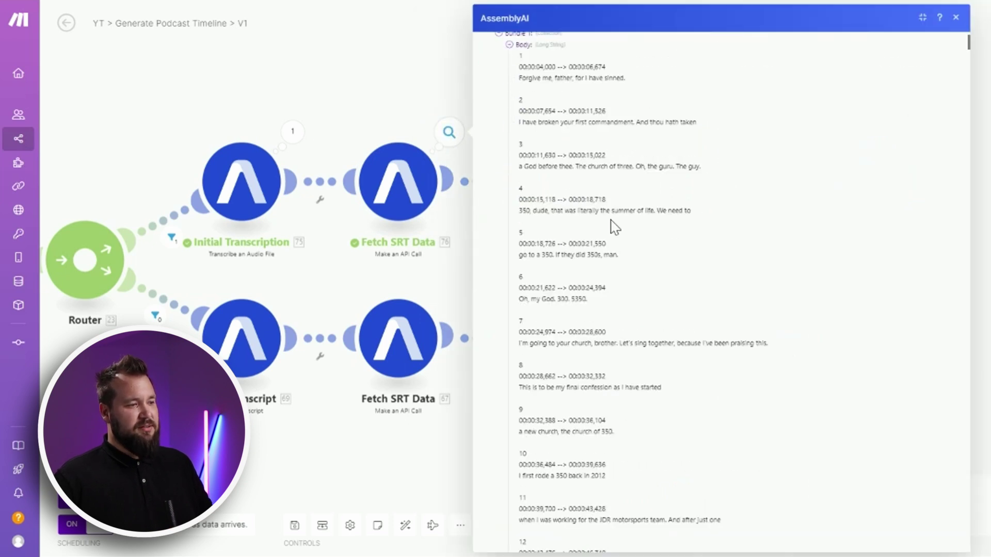
pyautogui.click(386, 445)
# - Examine the Processing AI module's Record ID mapping and its Timeline for YT working message, and close the settings
pyautogui.click(444, 212)
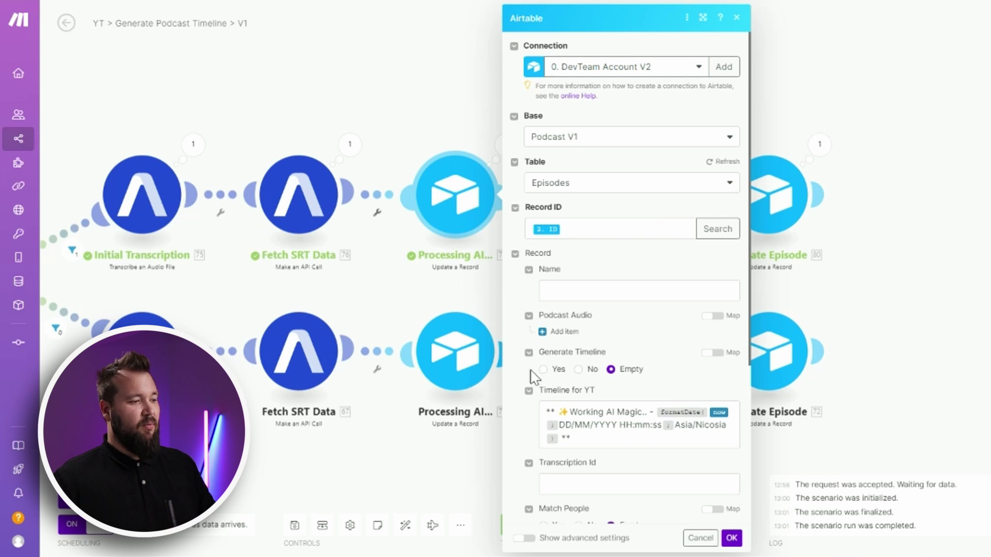
pyautogui.scroll(-2, 604, 356)
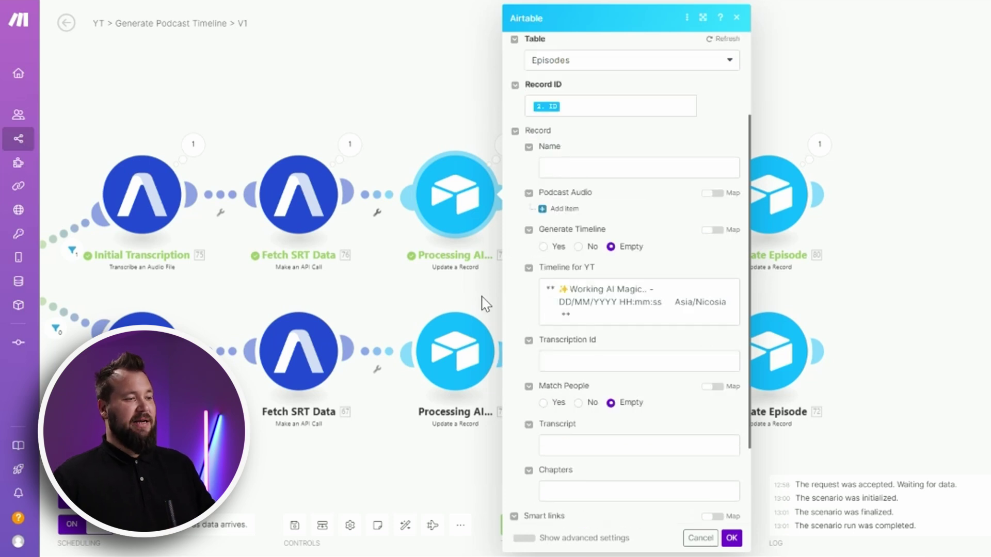
pyautogui.click(455, 289)
# - Examine the AI Summary module's OpenAI connection, chat completion method and model selection
pyautogui.moveTo(674, 276); pyautogui.dragTo(571, 273)
pyautogui.click(497, 184)
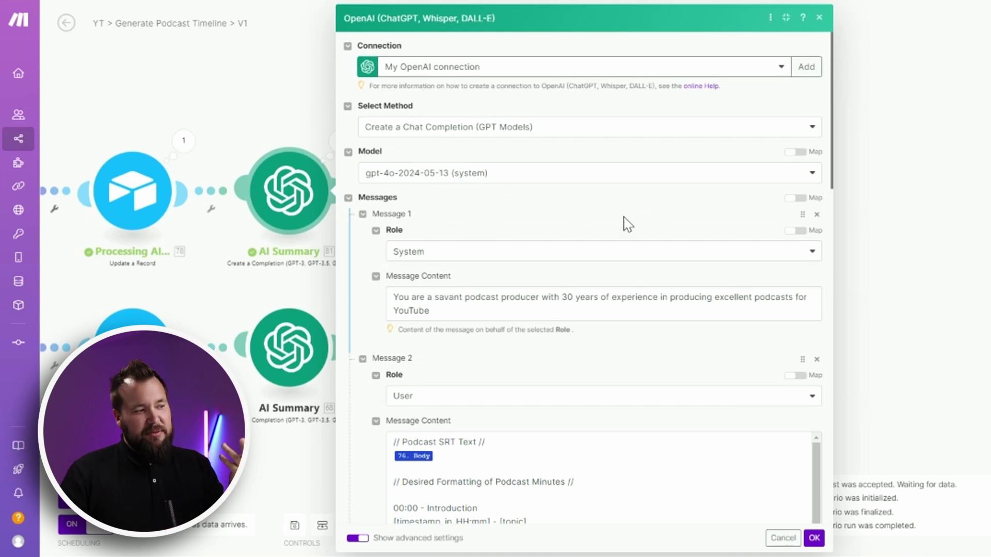
pyautogui.scroll(-1, 625, 223)
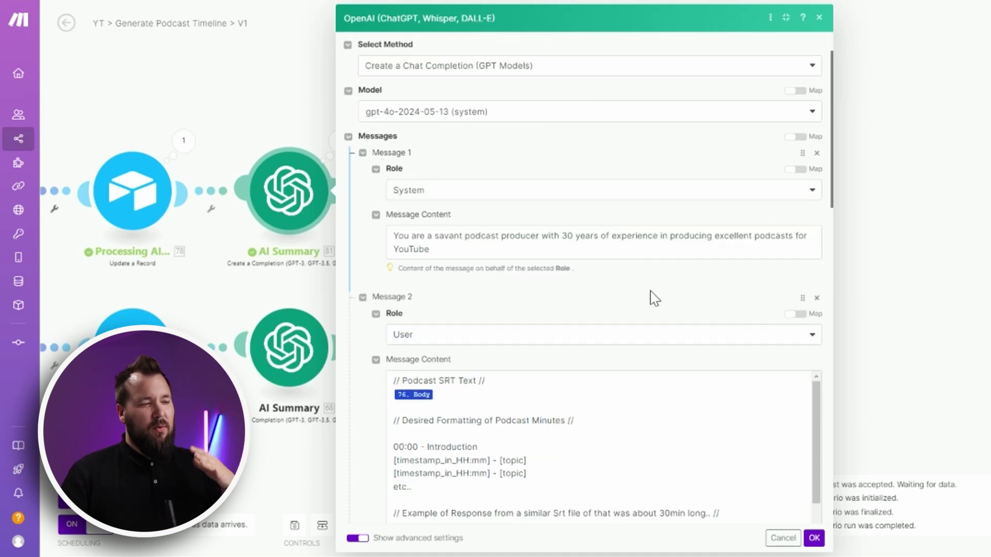
pyautogui.scroll(1, 655, 298)
pyautogui.click(557, 175)
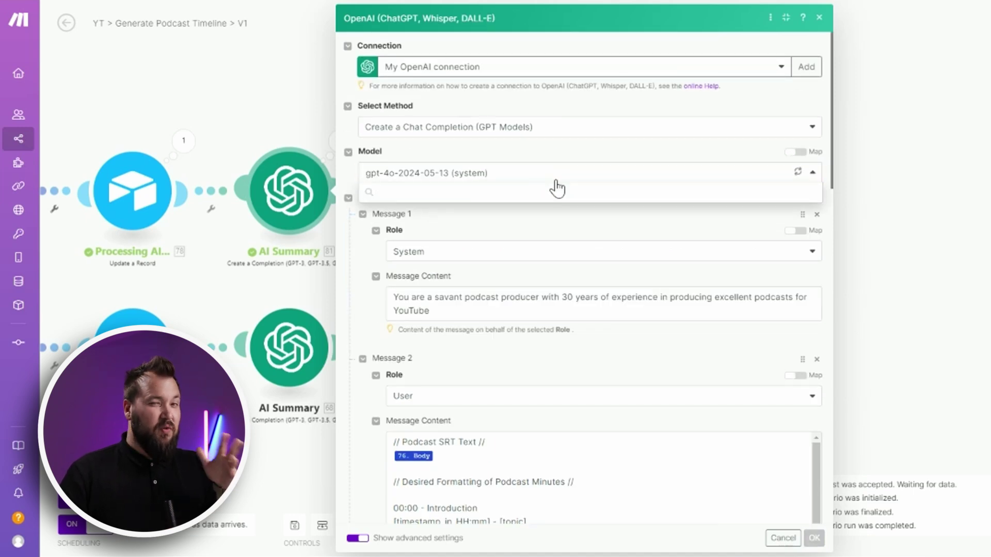
pyautogui.click(570, 155)
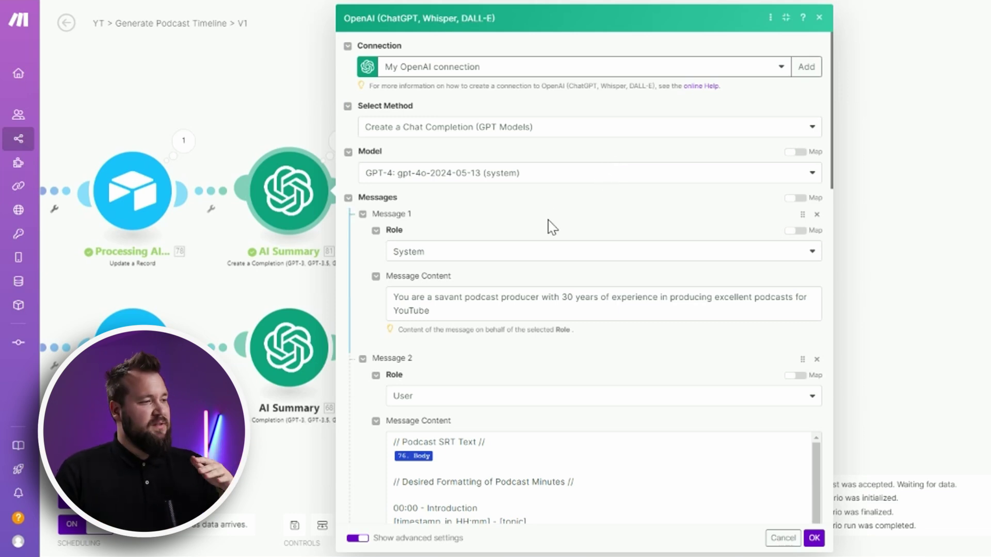
# - Highlight and read the System role's message content in the AI Summary module's first message
pyautogui.scroll(-1, 542, 201)
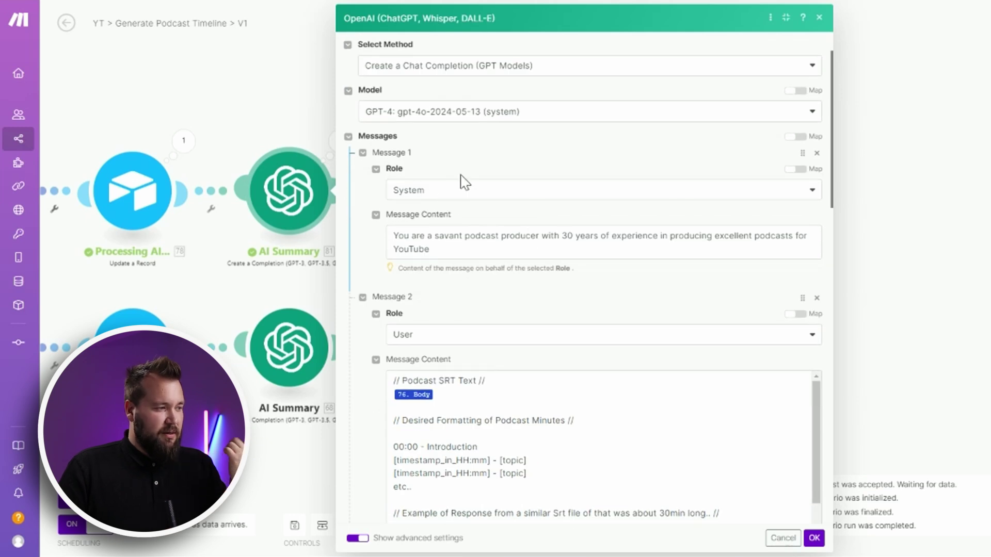
pyautogui.click(447, 249)
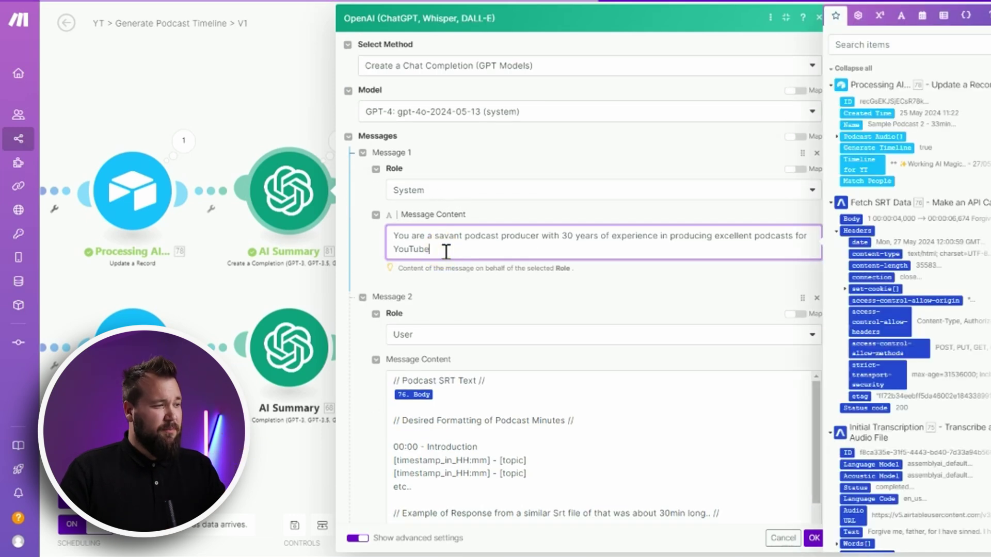
pyautogui.moveTo(446, 251); pyautogui.dragTo(393, 237)
pyautogui.click(664, 283)
# - Examine the User message's SRT body mapping and highlight its Desired Formatting of Podcast Minutes section
pyautogui.scroll(-2, 640, 316)
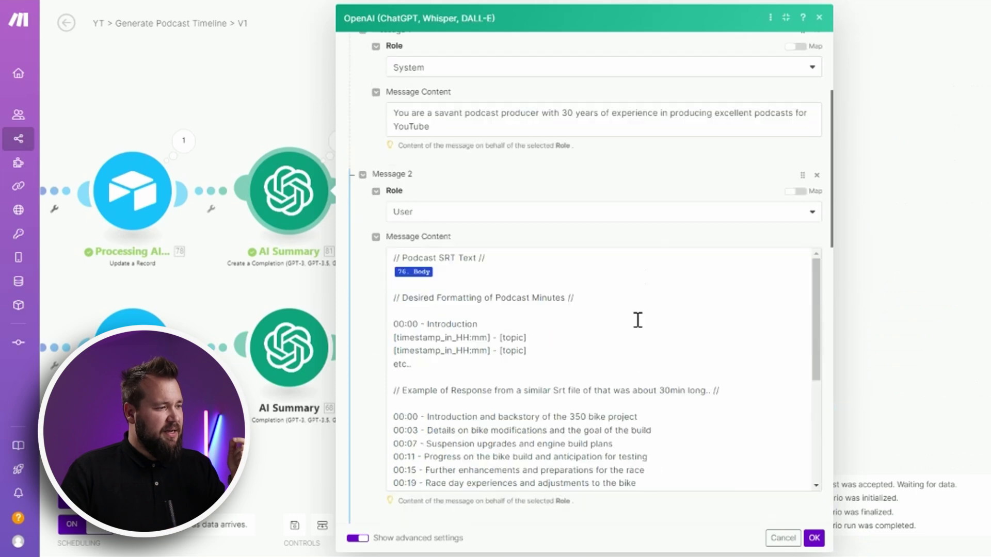
pyautogui.moveTo(831, 124); pyautogui.dragTo(878, 253)
pyautogui.scroll(3, 575, 244)
pyautogui.scroll(3, 574, 243)
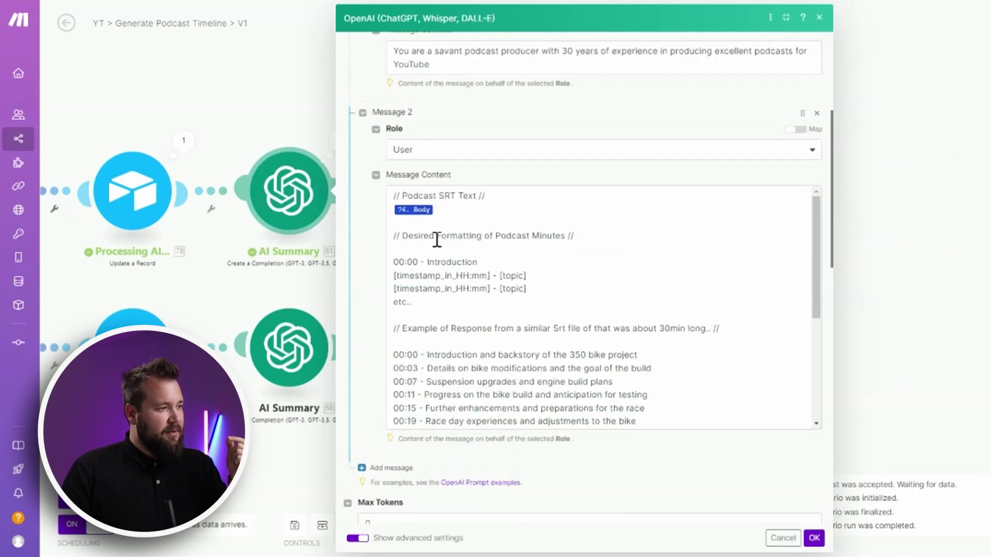
pyautogui.scroll(4, 444, 268)
pyautogui.scroll(-1, 443, 304)
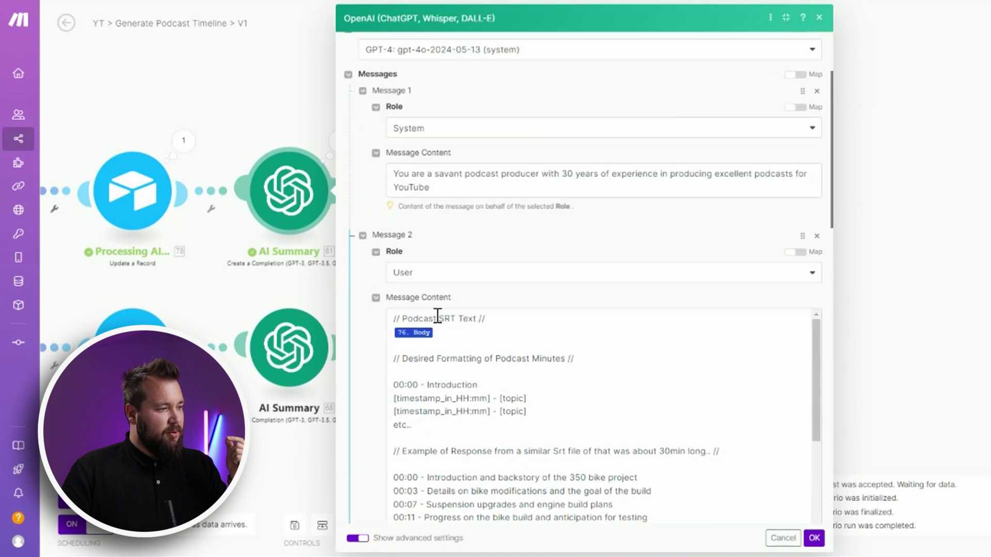
pyautogui.click(457, 338)
pyautogui.moveTo(390, 361); pyautogui.dragTo(438, 422)
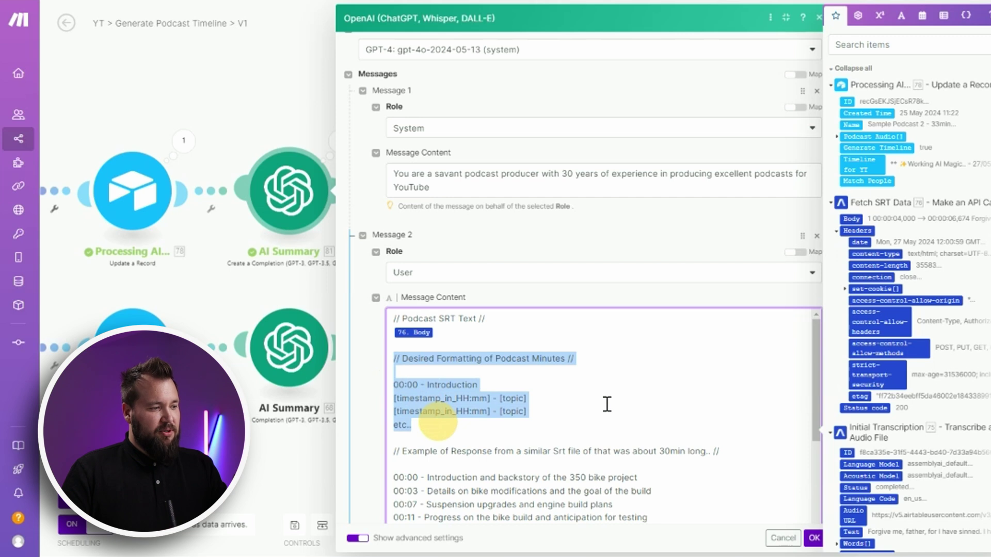
# - Examine the User message's example response from a similar SRT file and highlight its heading
pyautogui.click(607, 404)
pyautogui.scroll(-1, 542, 437)
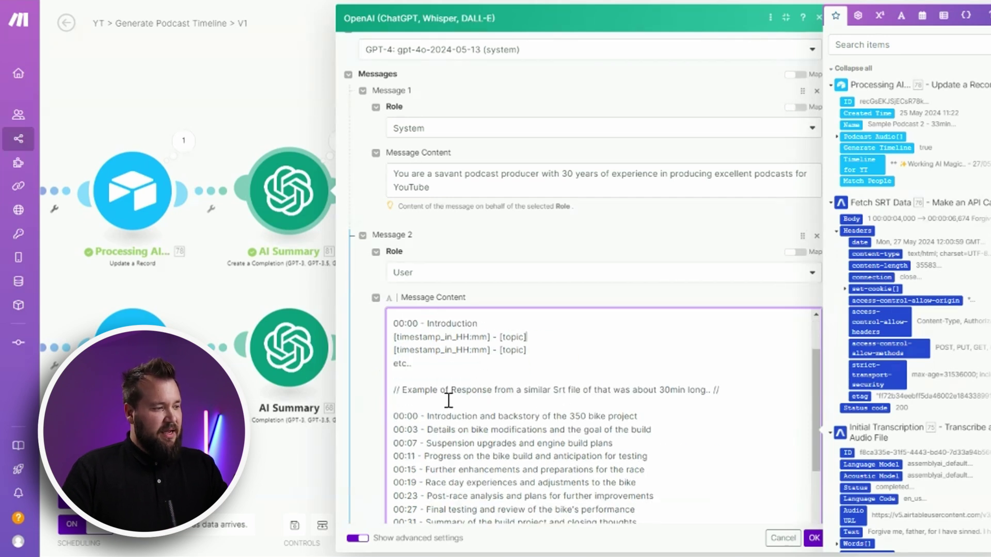
pyautogui.scroll(-1, 447, 393)
pyautogui.moveTo(413, 334); pyautogui.dragTo(574, 335)
pyautogui.click(623, 335)
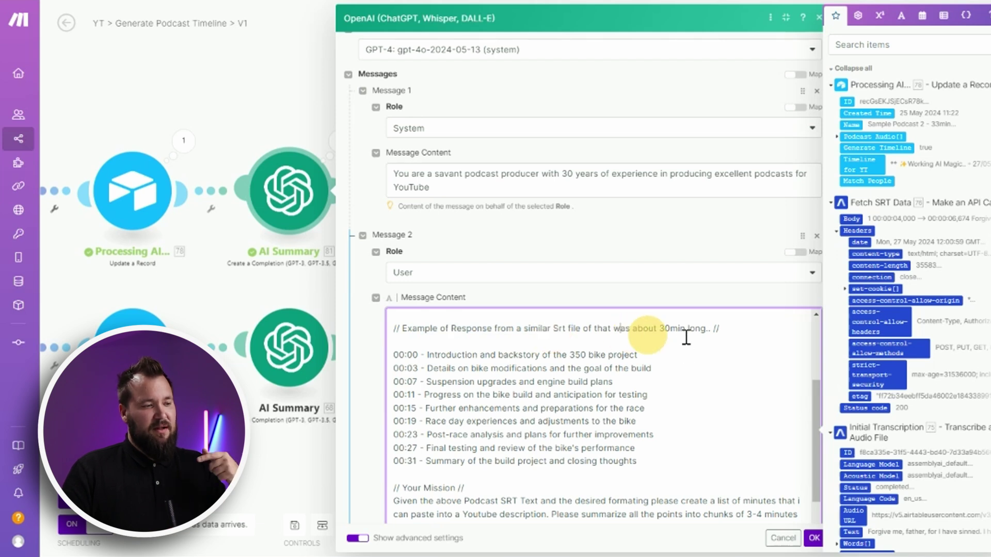
# - Read and highlight the Your Mission paragraph in the User message's content
pyautogui.scroll(-1, 687, 338)
pyautogui.scroll(-2, 619, 415)
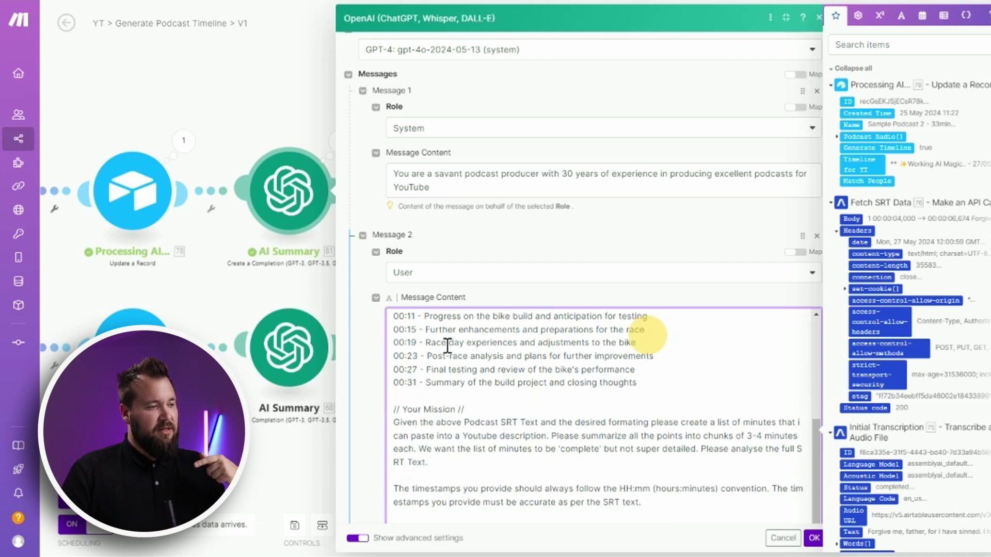
pyautogui.moveTo(393, 361); pyautogui.dragTo(428, 403)
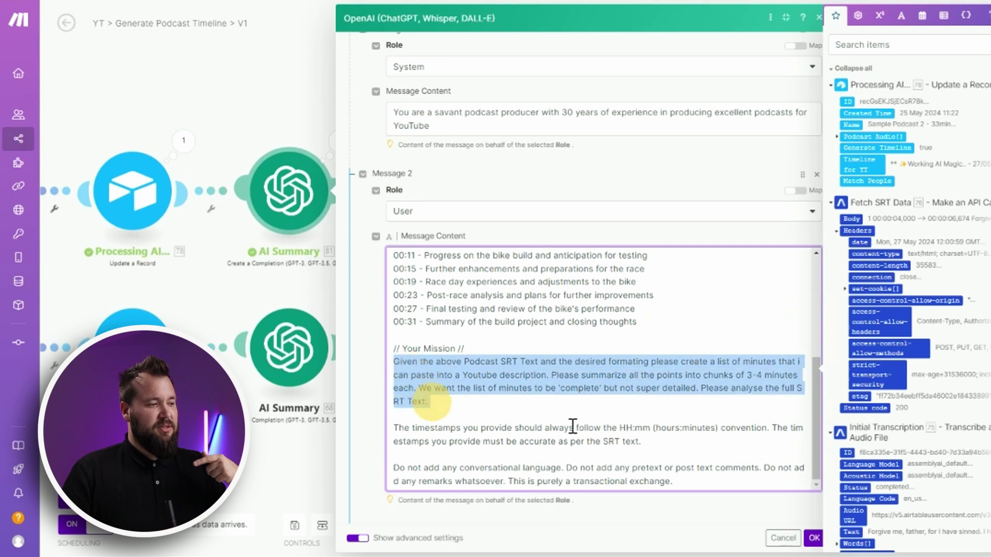
pyautogui.click(574, 381)
pyautogui.moveTo(726, 385); pyautogui.dragTo(715, 403)
pyautogui.click(544, 373)
# - Highlight the prompt's HH:mm timestamp rule and its no-conversational-language rule, and close the AI Summary settings
pyautogui.moveTo(414, 424); pyautogui.dragTo(635, 442)
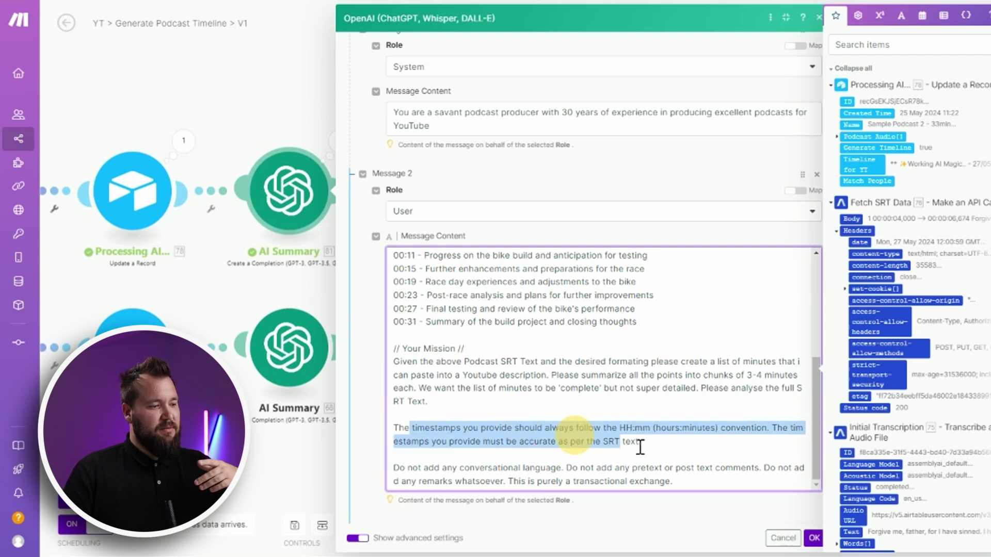
pyautogui.click(655, 444)
pyautogui.moveTo(519, 481); pyautogui.dragTo(645, 506)
pyautogui.click(808, 535)
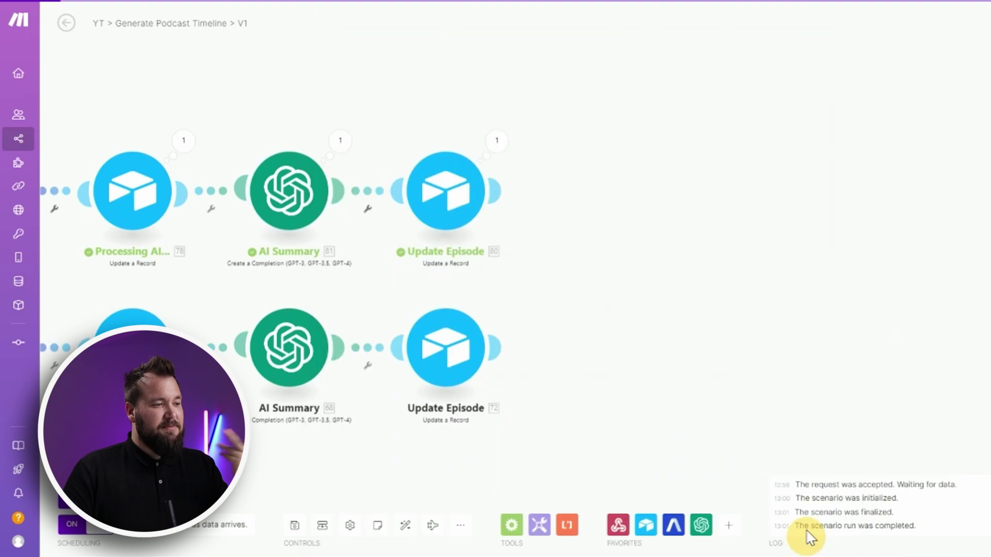
# - Examine the Timeline for YT mapping in the upper branch's Update Episode module and close the settings
pyautogui.moveTo(669, 319); pyautogui.dragTo(766, 320)
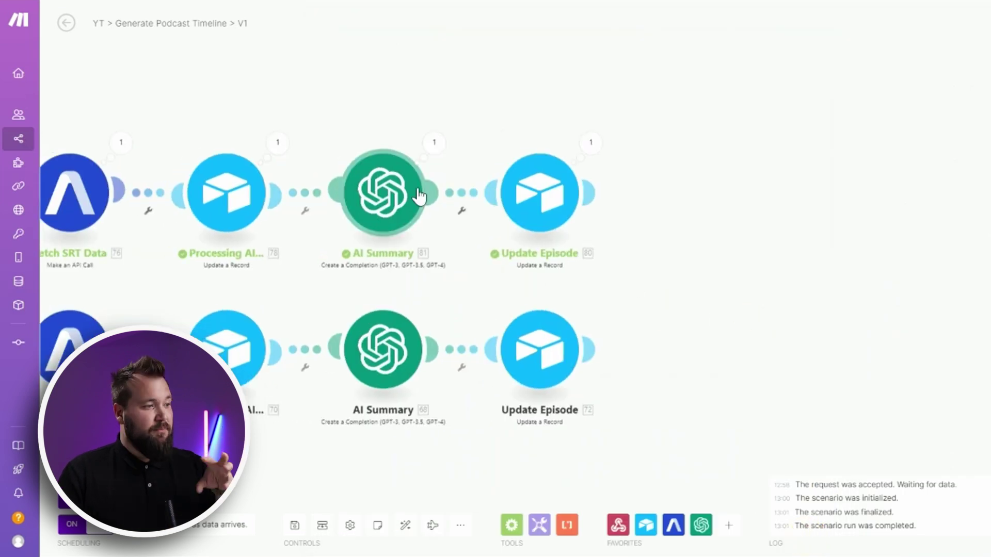
pyautogui.moveTo(477, 111); pyautogui.dragTo(551, 126)
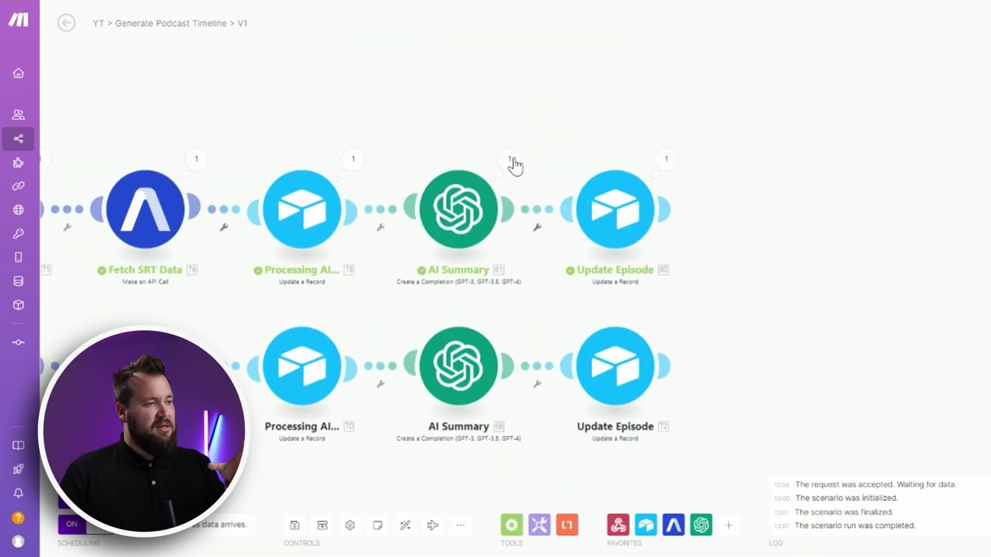
pyautogui.click(614, 214)
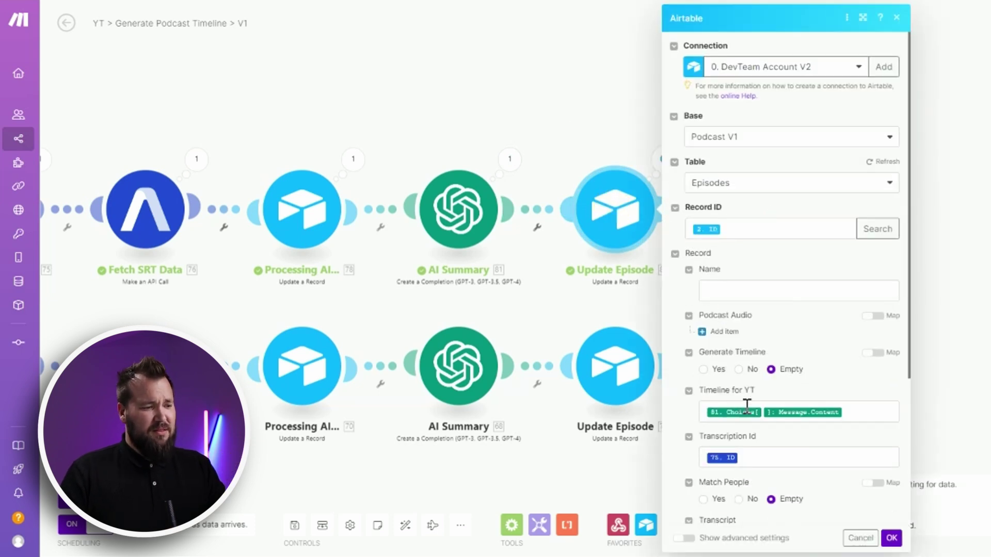
pyautogui.click(534, 313)
# - Reopen the upper branch's Update Episode module, examine its Transcription Id and Transcript mappings, and close it
pyautogui.moveTo(534, 319); pyautogui.dragTo(900, 122)
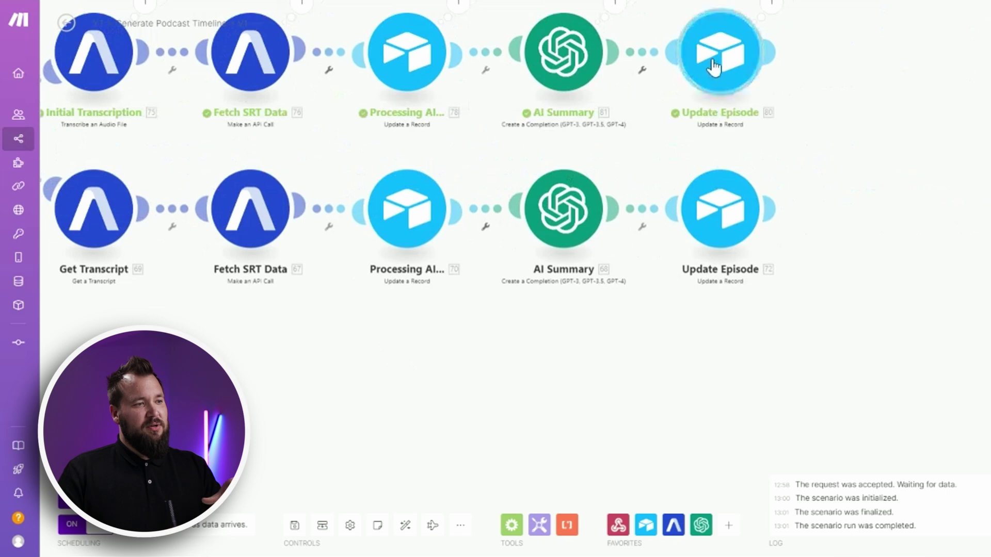
pyautogui.click(712, 66)
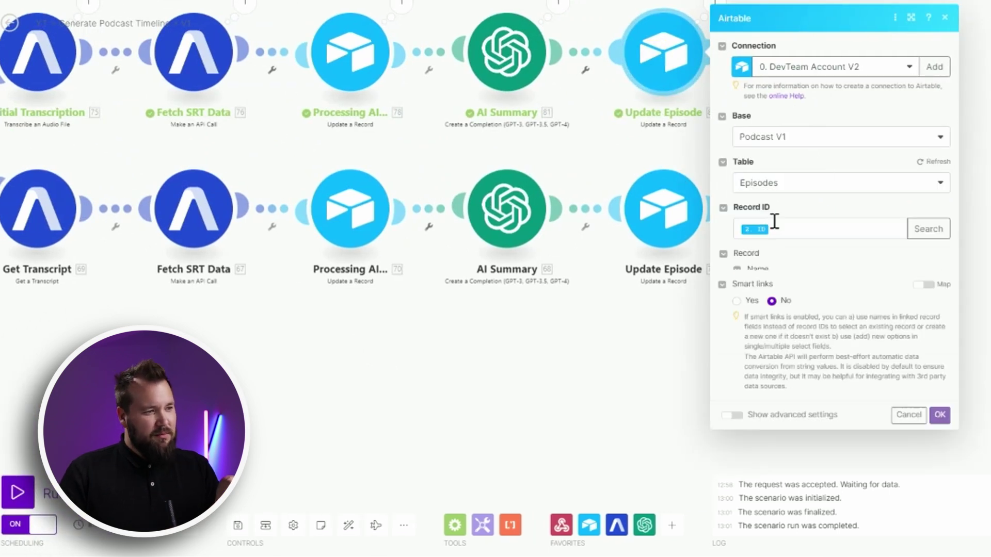
pyautogui.scroll(-4, 813, 390)
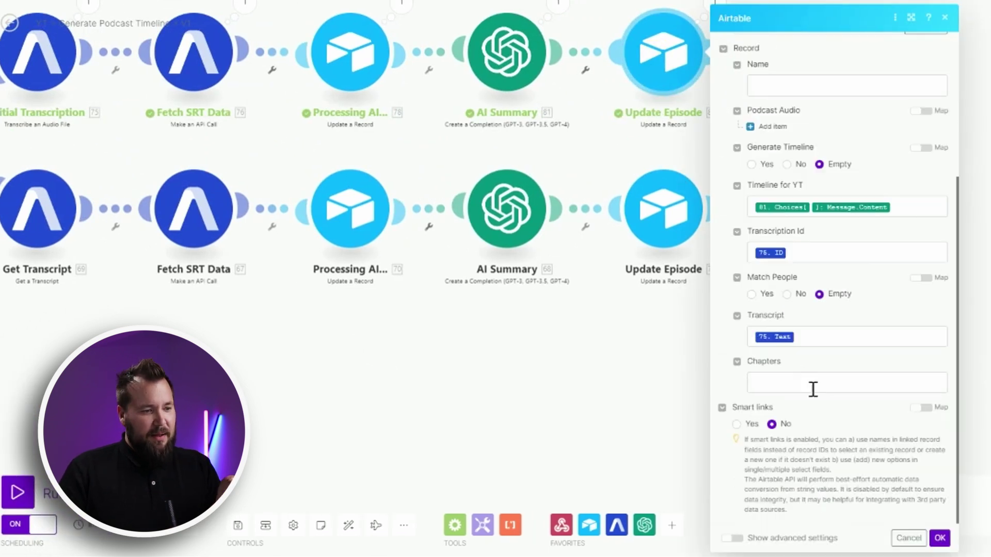
pyautogui.click(798, 257)
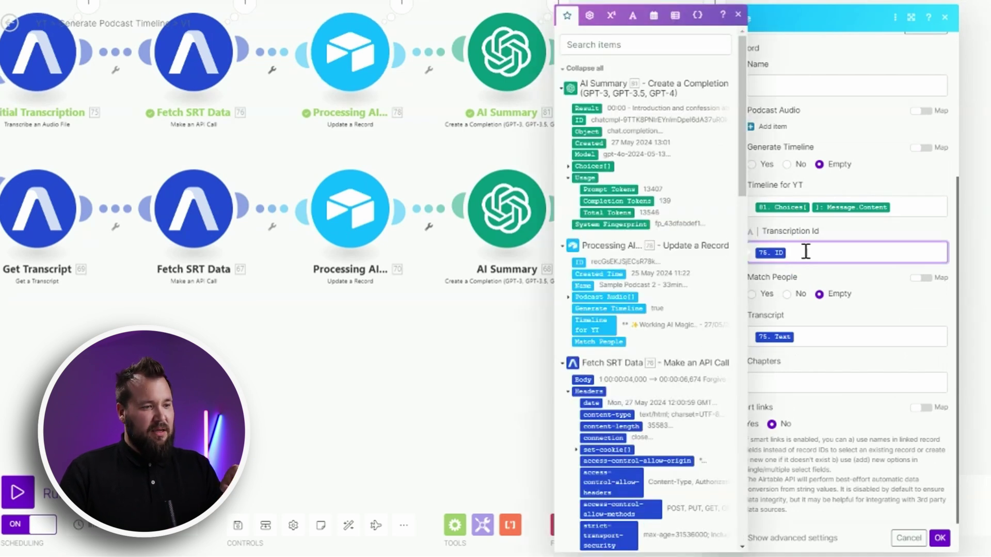
pyautogui.click(309, 345)
# - Examine the Transcript ID mapping in the lower branch's Get Transcript module and close the settings
pyautogui.moveTo(364, 350); pyautogui.dragTo(661, 356)
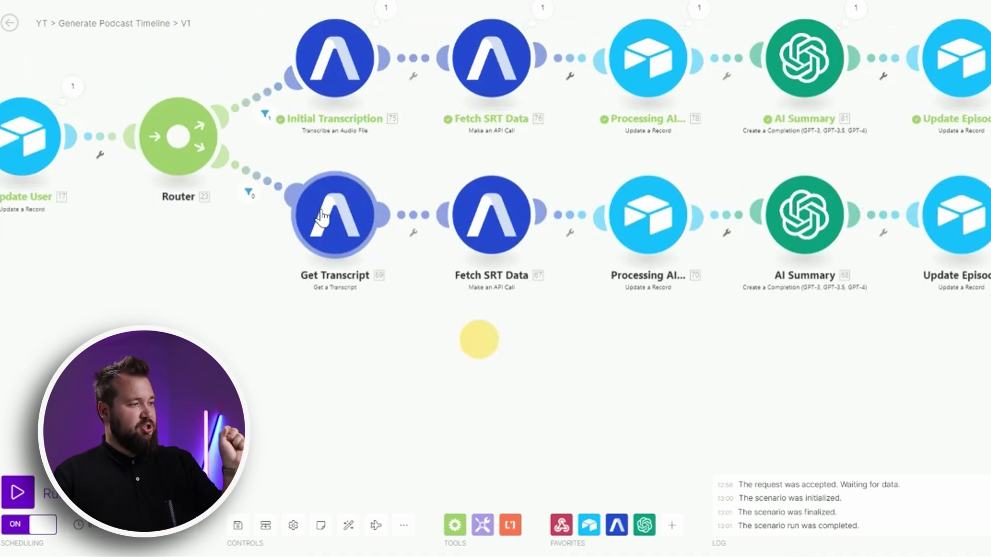
pyautogui.click(338, 223)
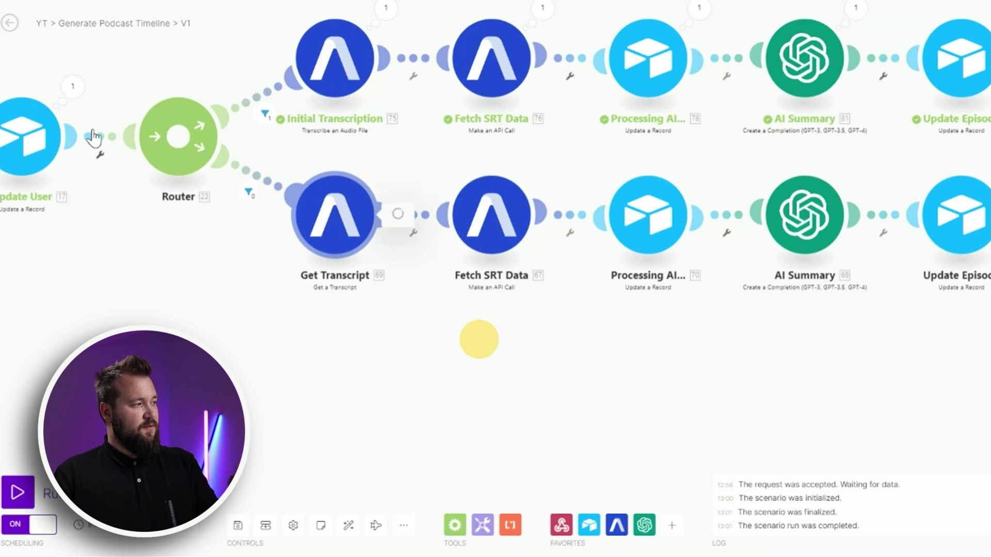
pyautogui.click(506, 259)
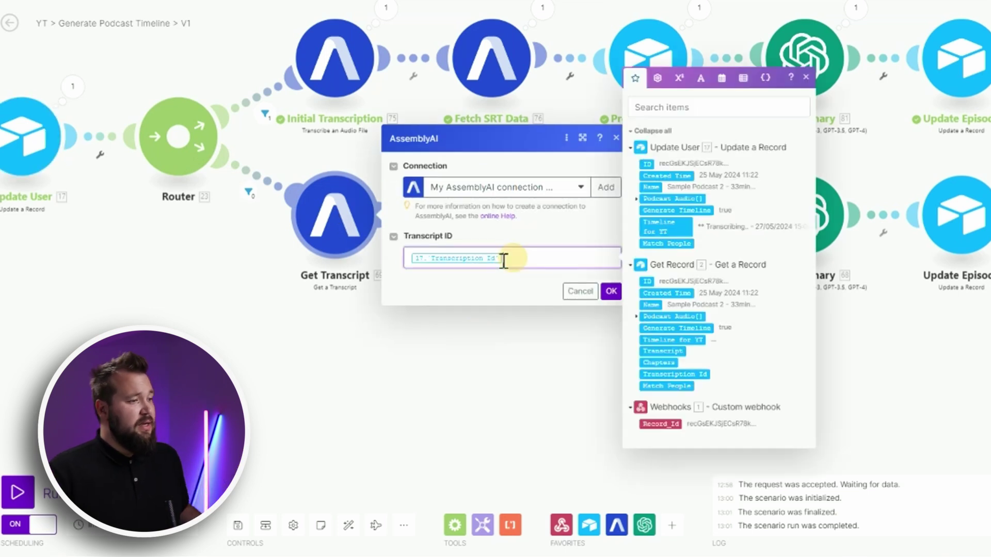
pyautogui.click(265, 347)
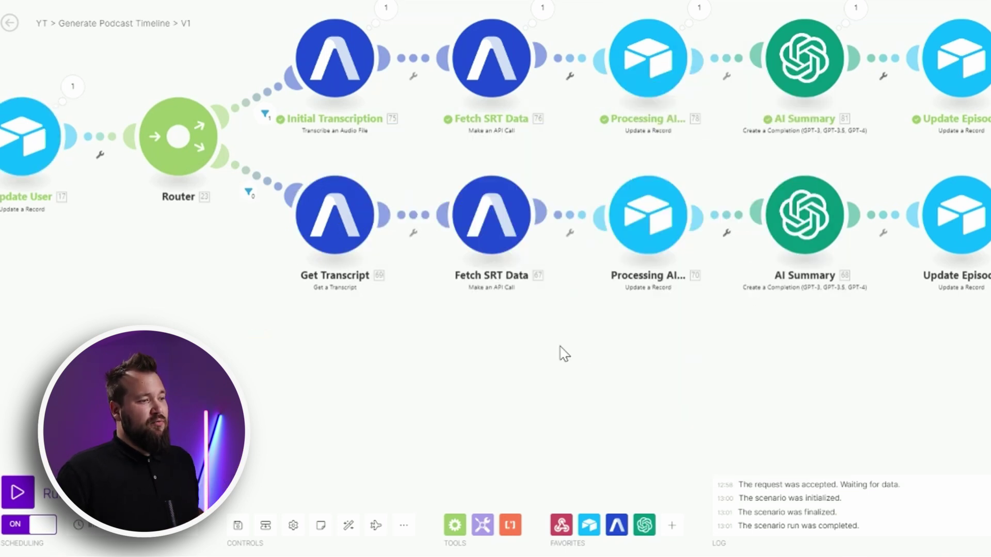
# - Examine the URL mapping and request settings of the lower branch's Fetch SRT Data module and close them
pyautogui.moveTo(564, 354); pyautogui.dragTo(416, 358)
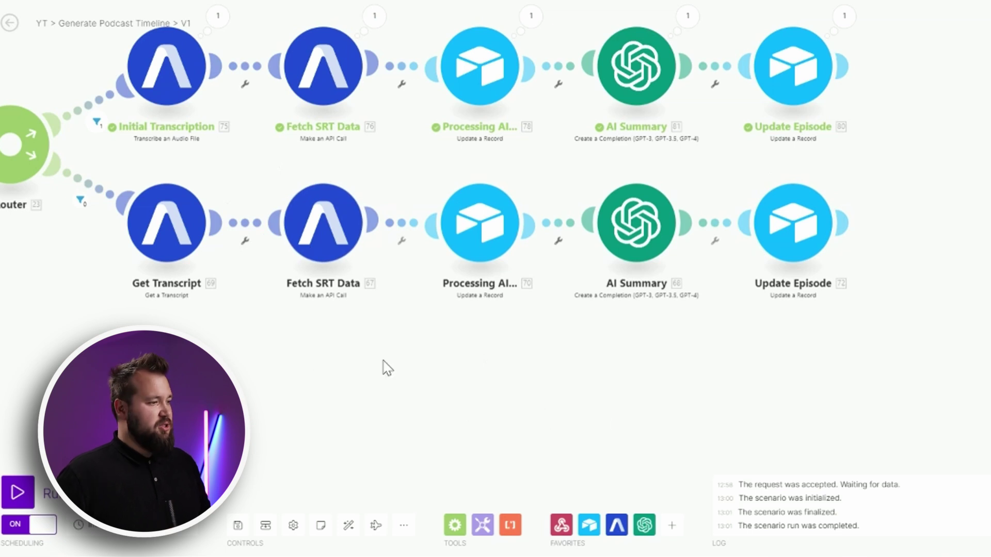
pyautogui.click(318, 233)
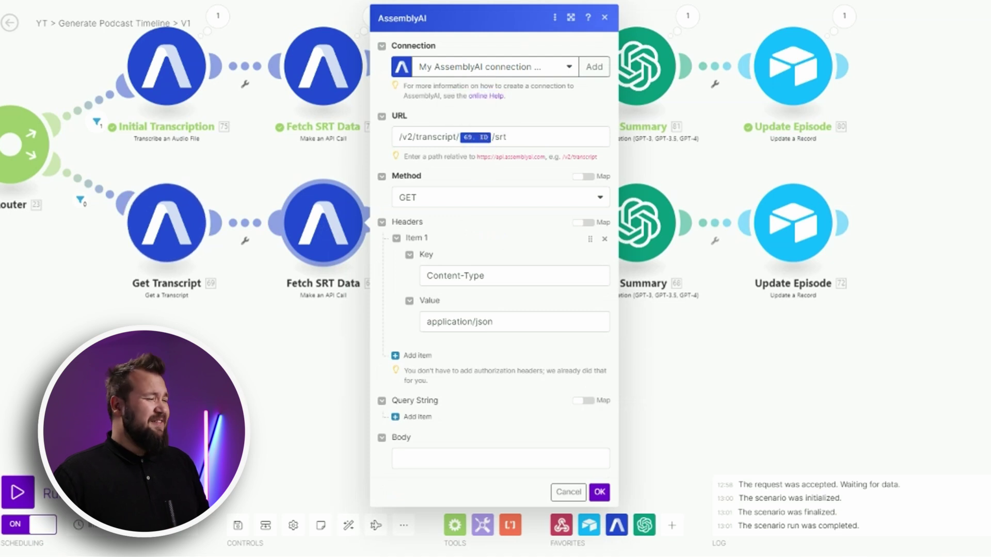
pyautogui.click(177, 399)
# - Delete the Get Transcript module from the router's lower branch
pyautogui.moveTo(177, 399); pyautogui.dragTo(356, 390)
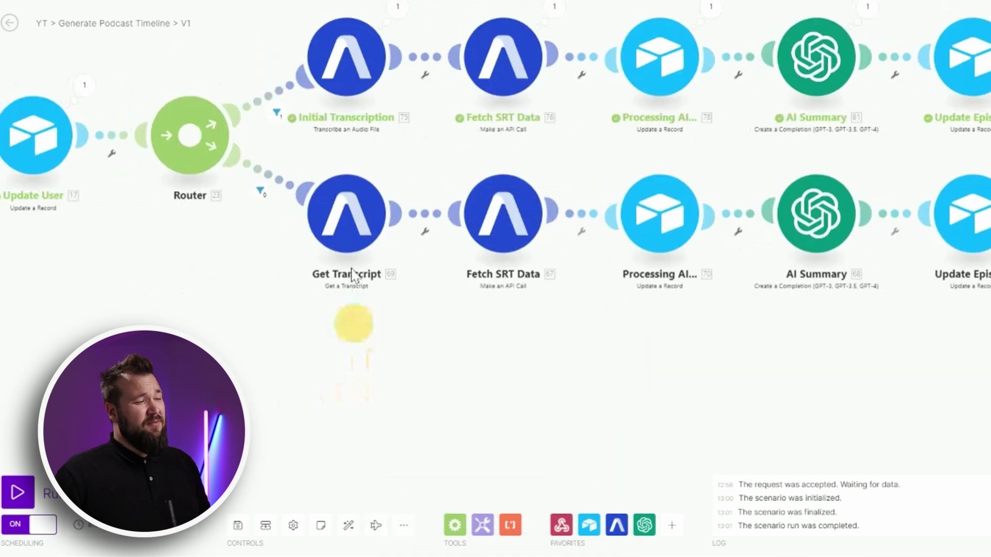
pyautogui.rightClick(354, 233)
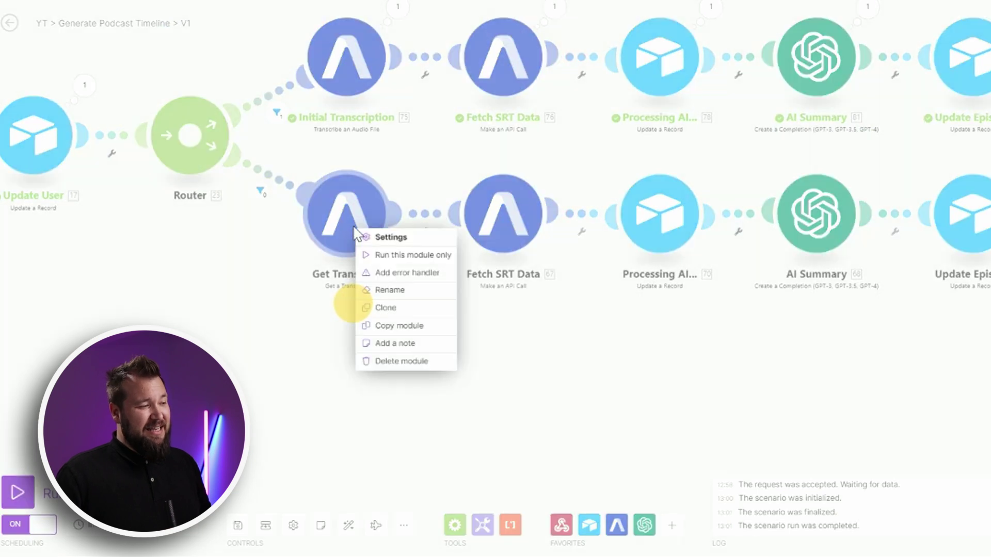
pyautogui.click(410, 368)
# - In the lower branch's Fetch SRT Data URL, replace the broken ID mapping with Get Record's Transcription Id and save the module
pyautogui.click(496, 229)
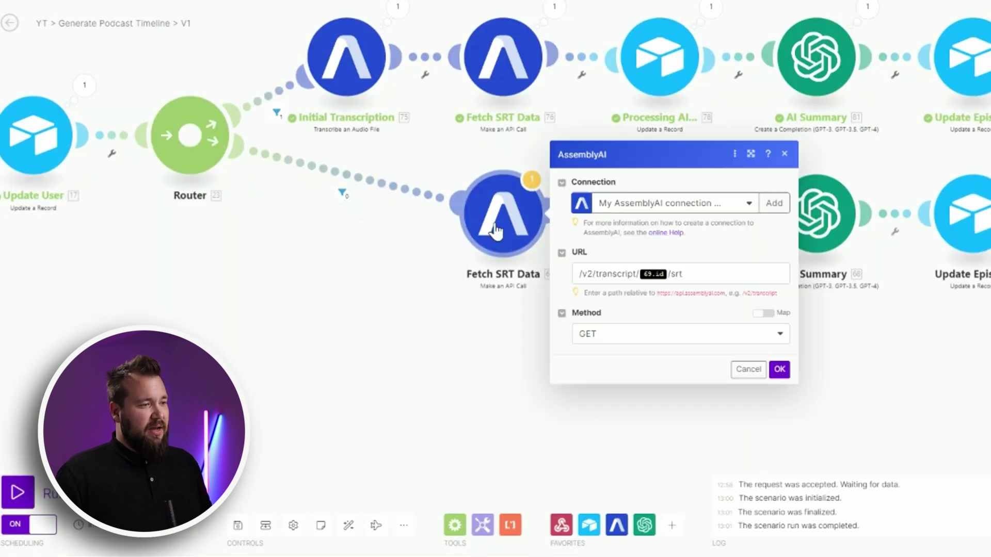
pyautogui.click(669, 137)
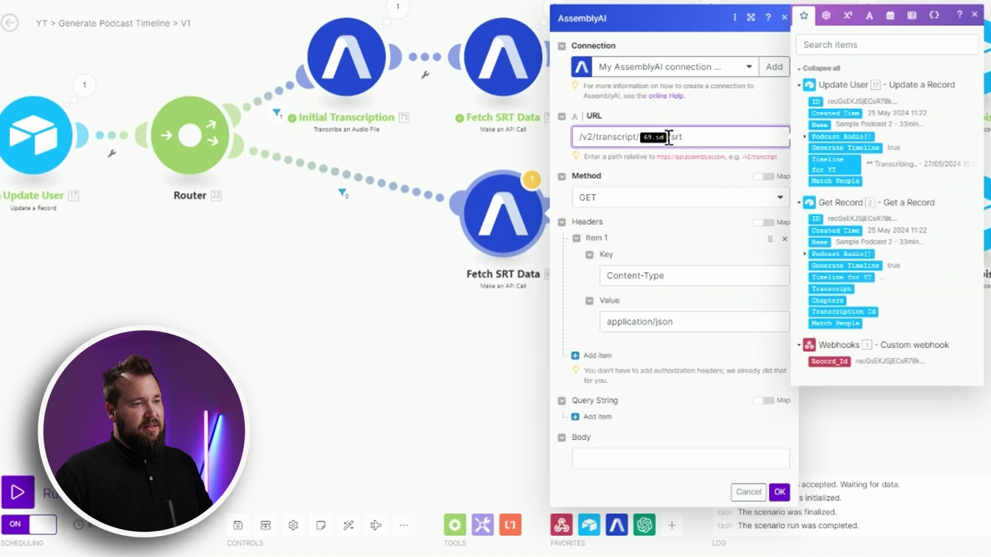
pyautogui.press('BackSpace')
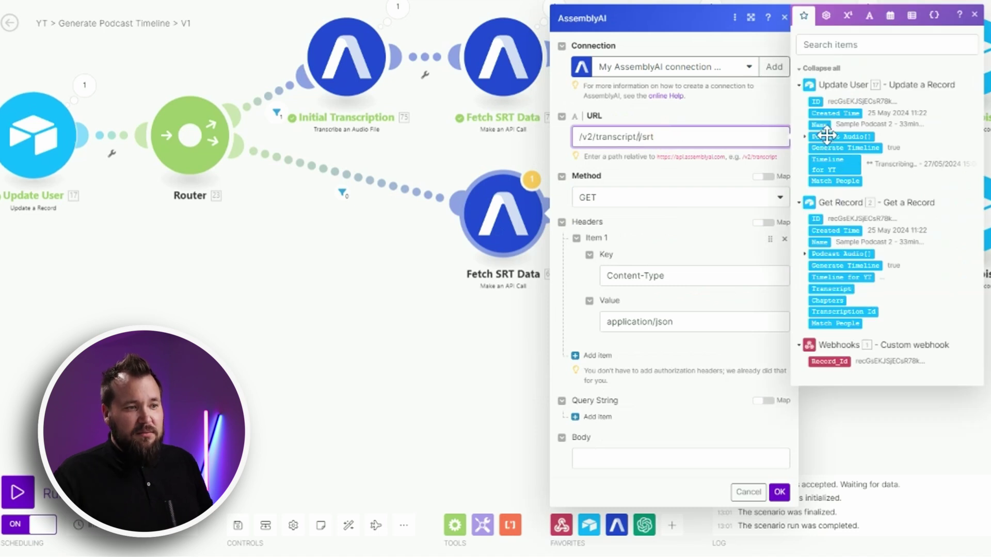
pyautogui.click(844, 310)
pyautogui.click(712, 104)
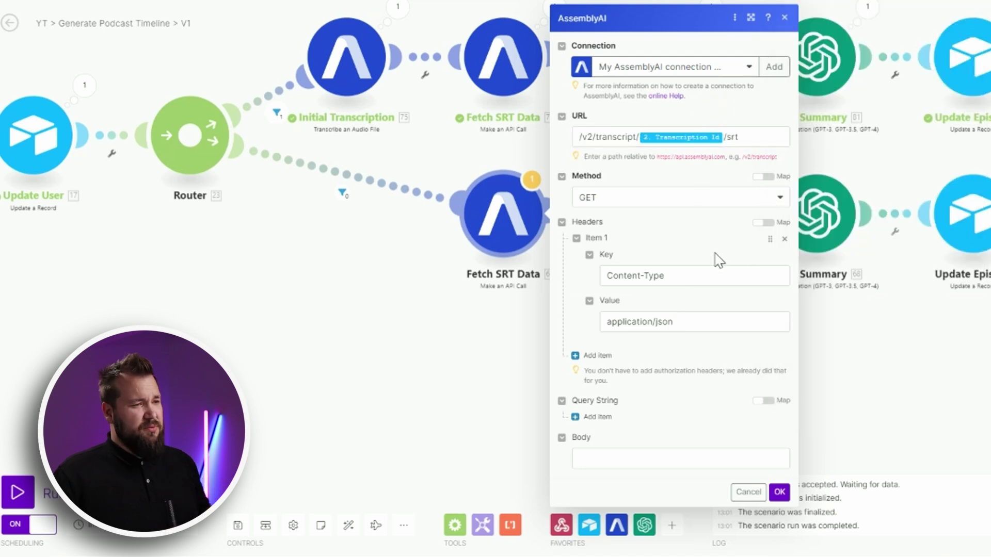
pyautogui.click(777, 490)
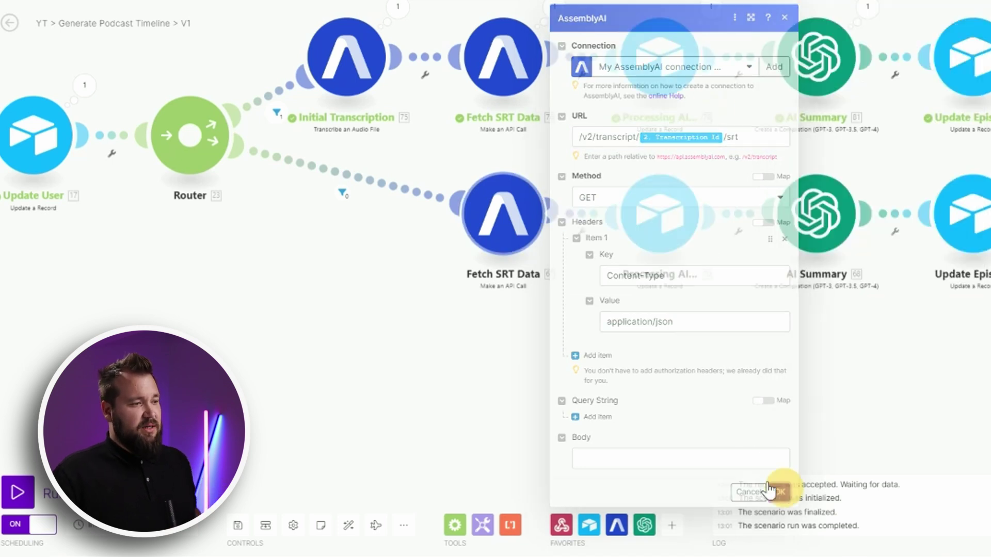
# - Auto-align the scenario's modules and review the layout of both router branches
pyautogui.click(349, 526)
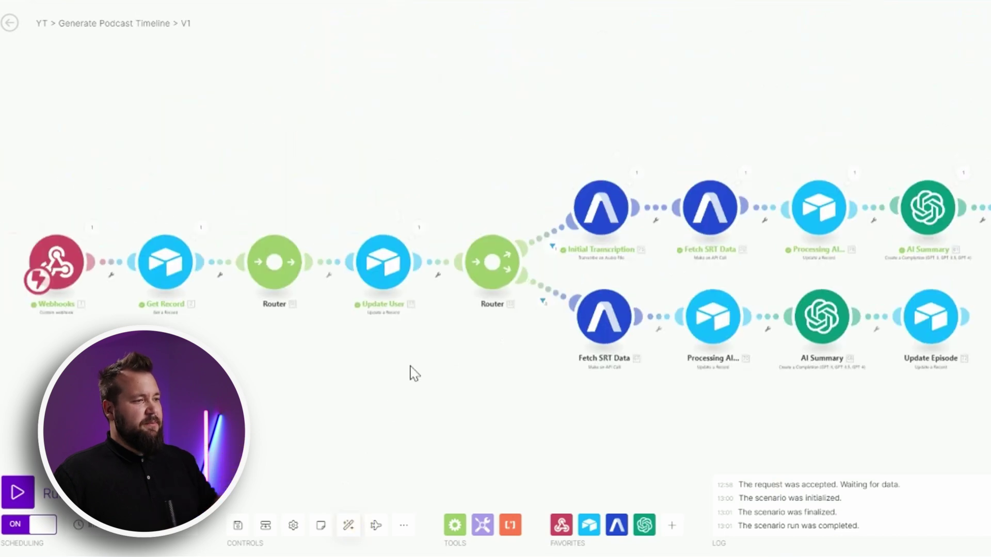
pyautogui.moveTo(712, 409); pyautogui.dragTo(534, 392)
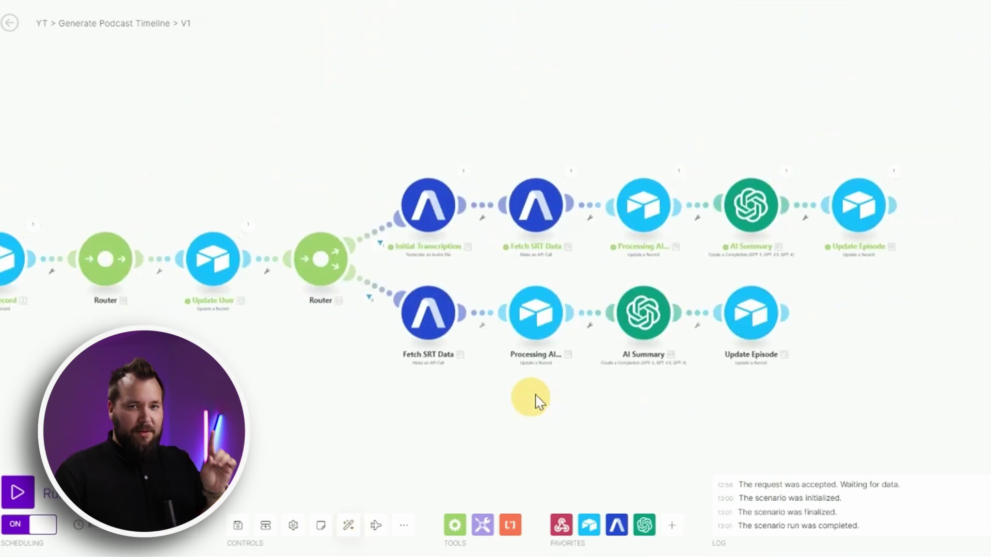